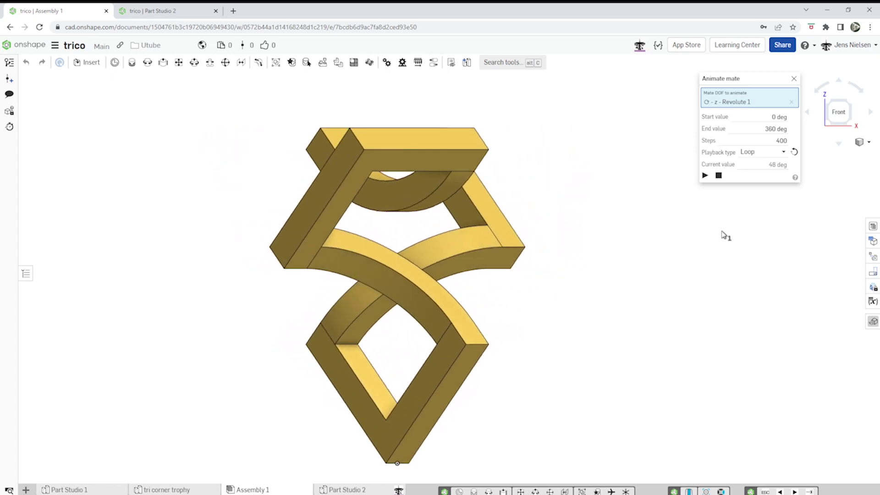
- Close the Assembly 1 tab to get back to the empty Part Studio 2
key(ctrl+w)
- Start a sketch on the Front plane, viewed face-on with the default planes hidden
key(s)
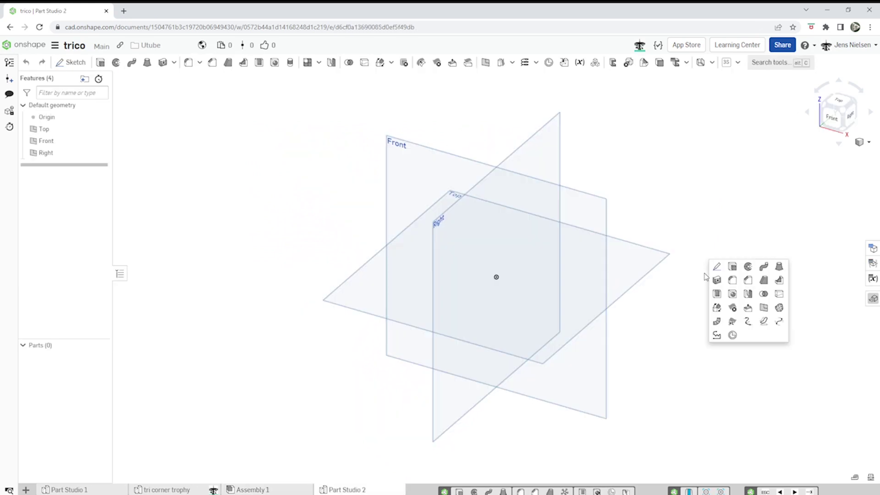
click(717, 268)
click(439, 180)
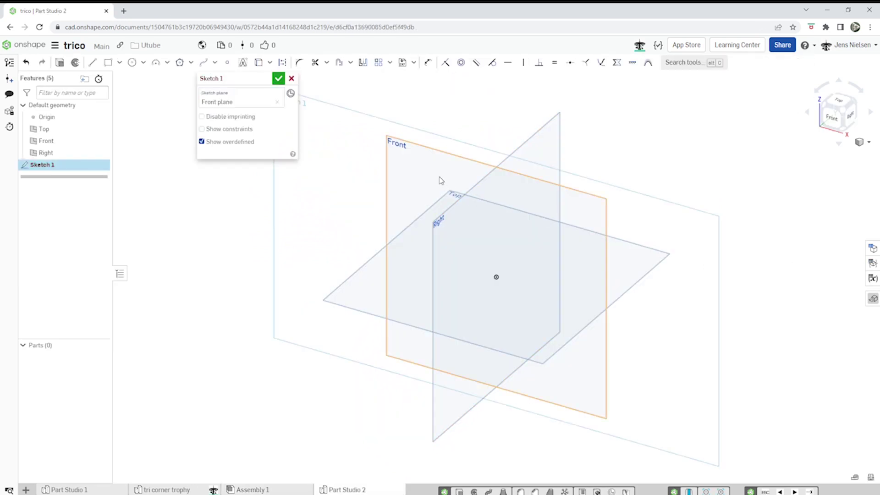
key(n)
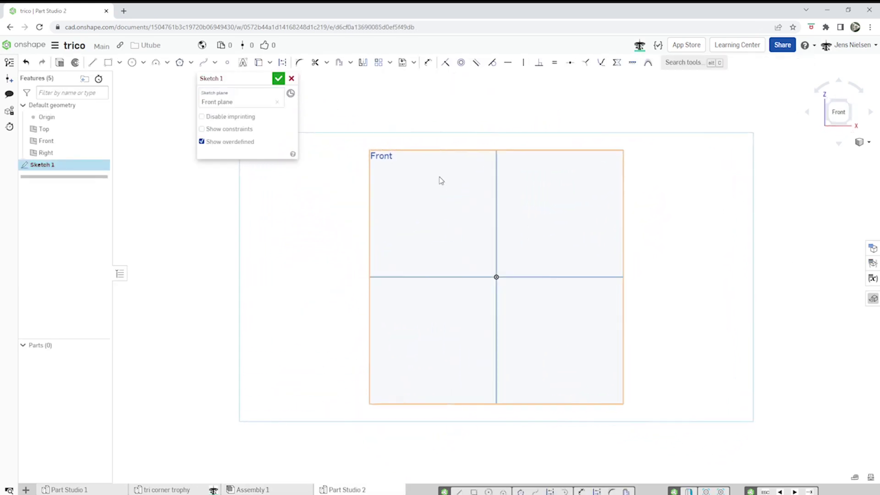
key(p)
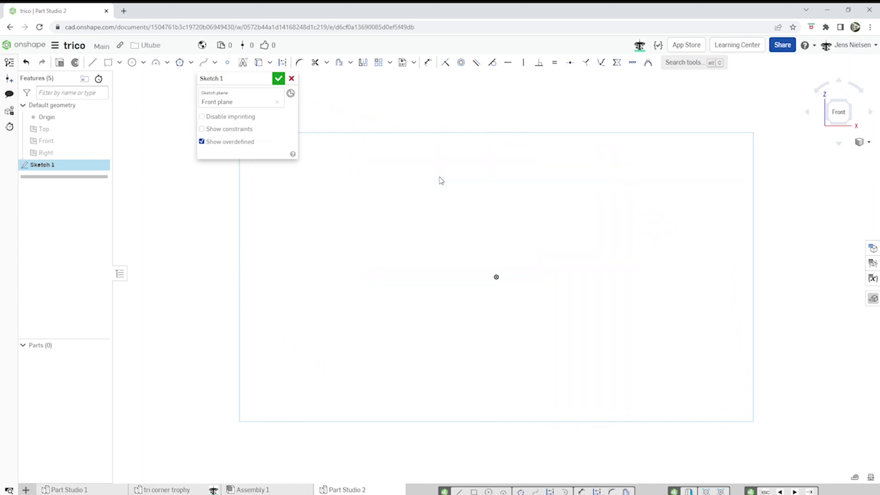
- Draw a corner rectangle from the origin and dimension its side to 50 mm
key(s)
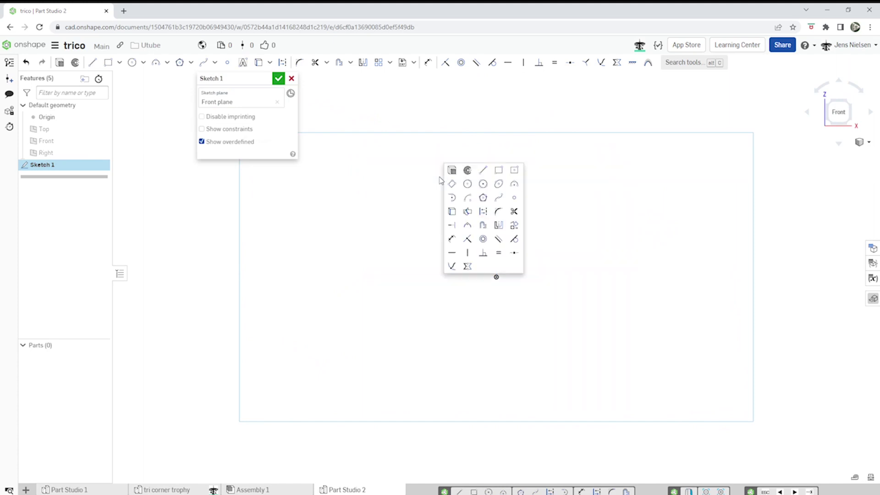
click(498, 170)
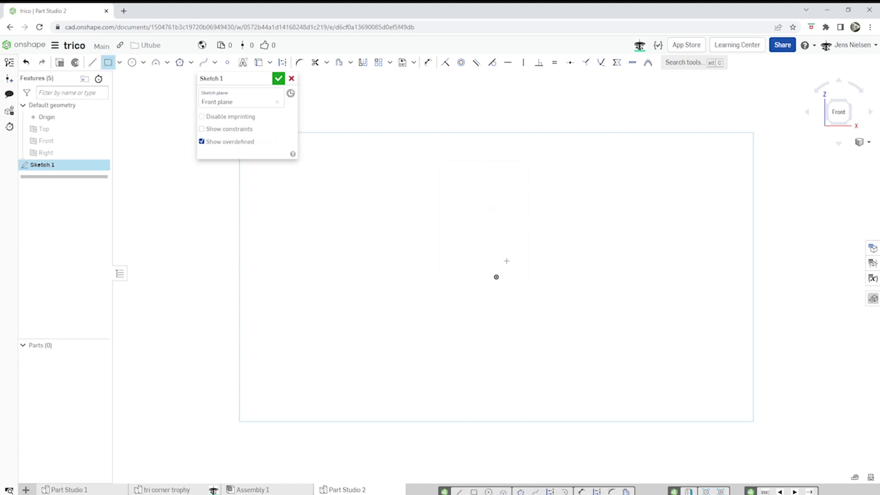
click(497, 277)
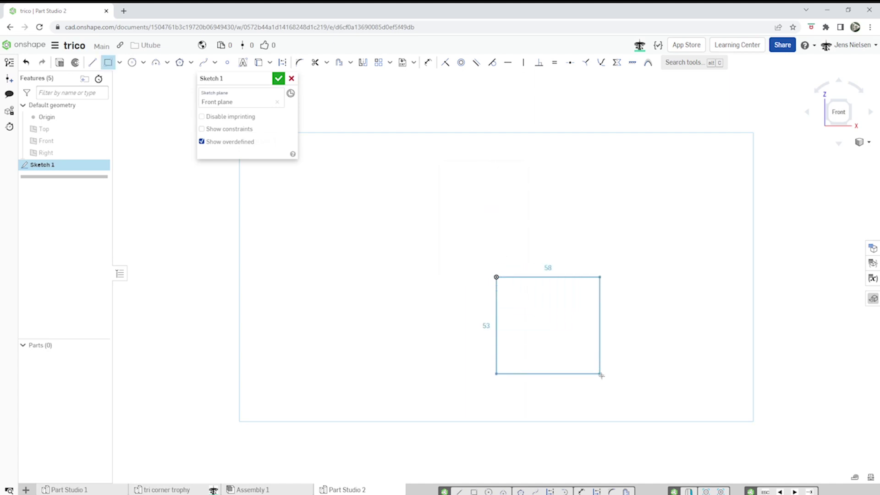
click(603, 377)
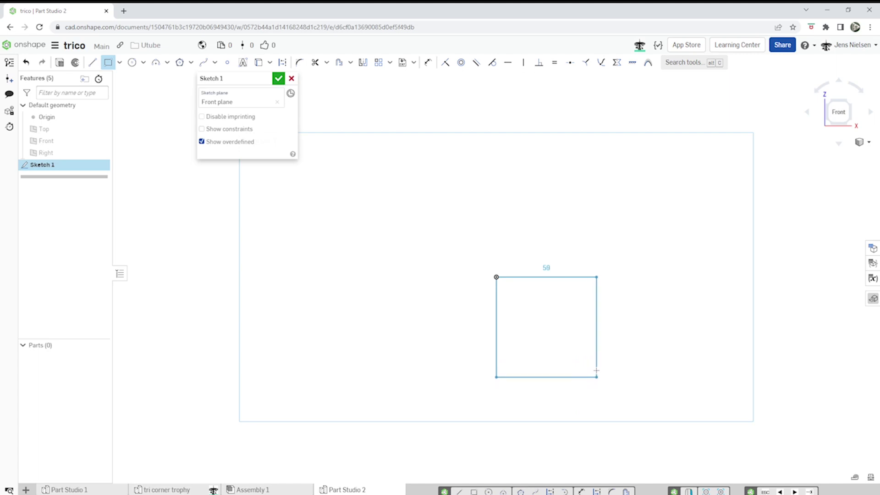
click(596, 371)
key(u)
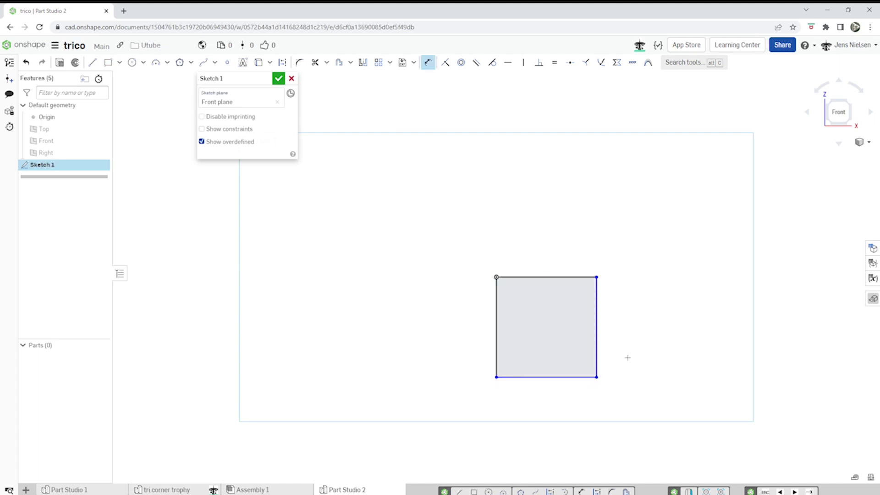
click(597, 338)
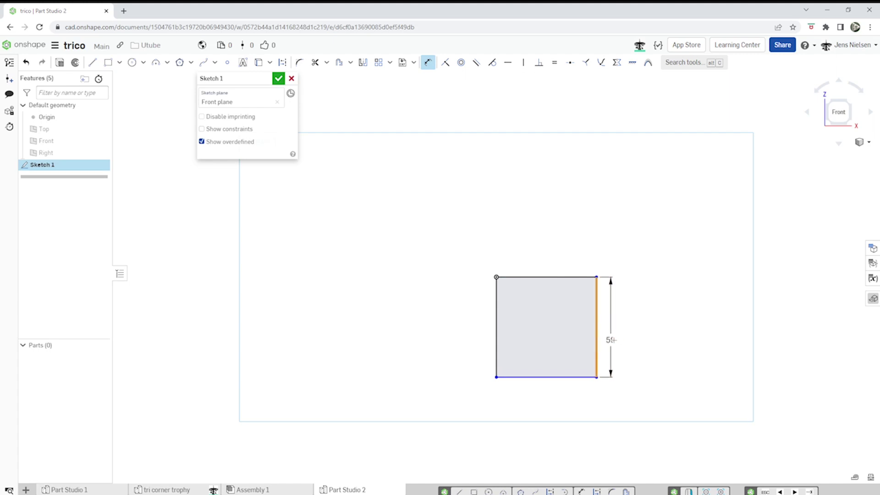
click(614, 339)
text(50)
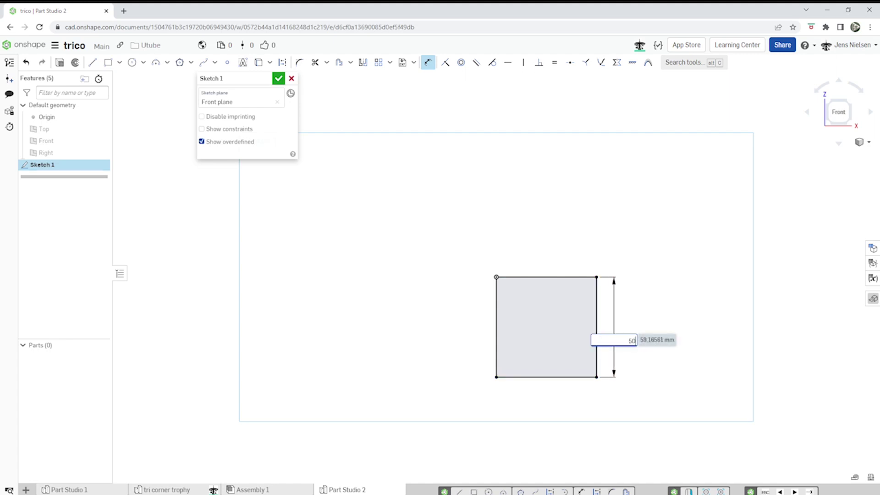
key(Return)
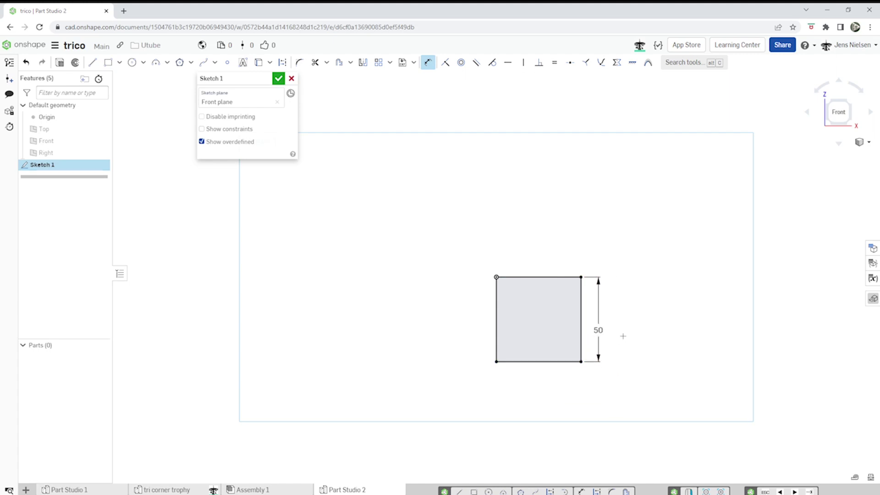
- Draw a diagonal from the bottom-right to the top-left corner and finish Sketch 1
key(l)
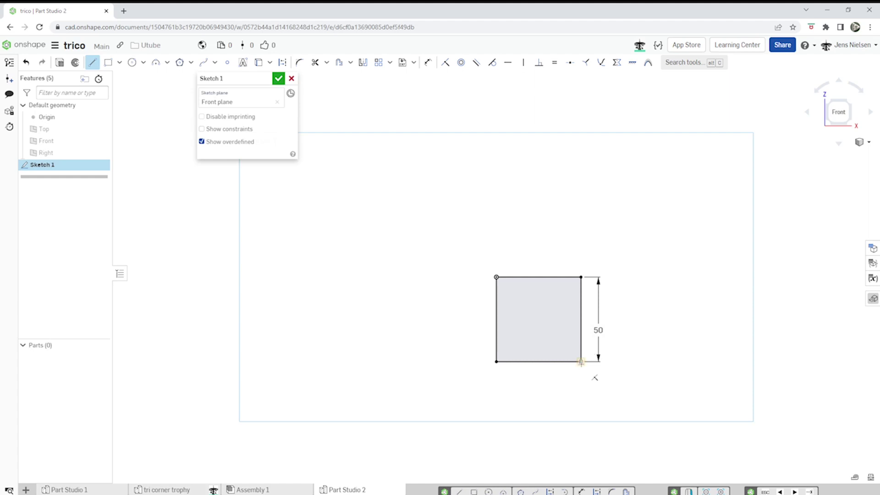
drag(581, 362, 496, 278)
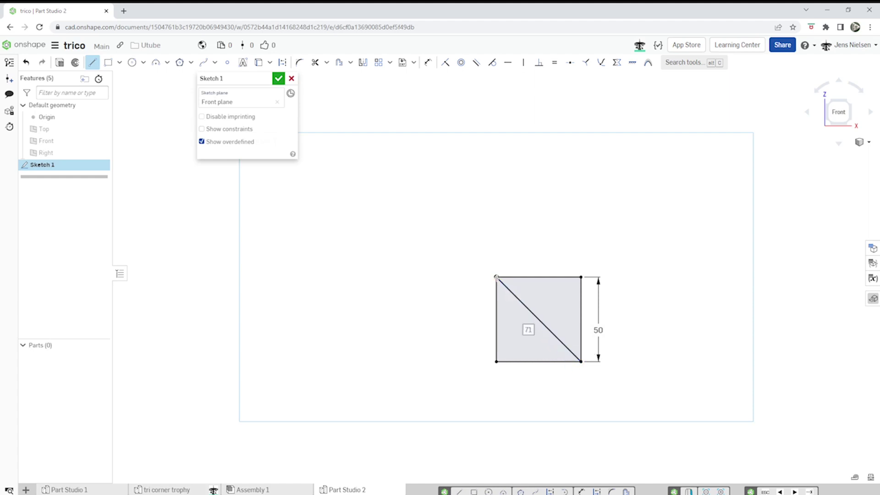
key(Escape)
click(279, 78)
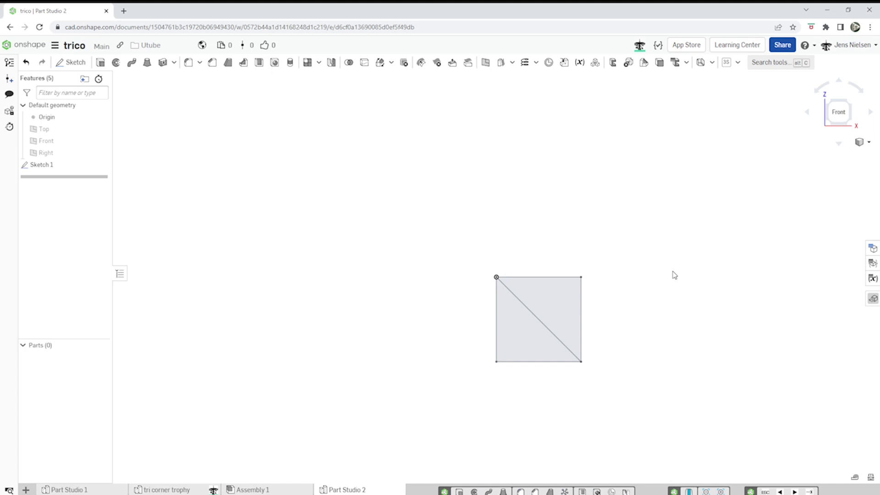
- Thin-extrude the square's right and bottom edges symmetrically, 10 mm deep and 10 mm thick
key(shift+e)
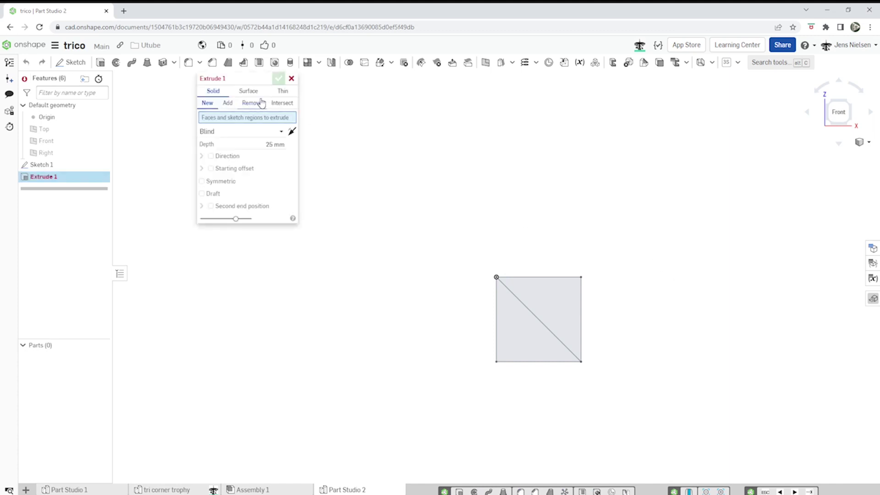
click(283, 93)
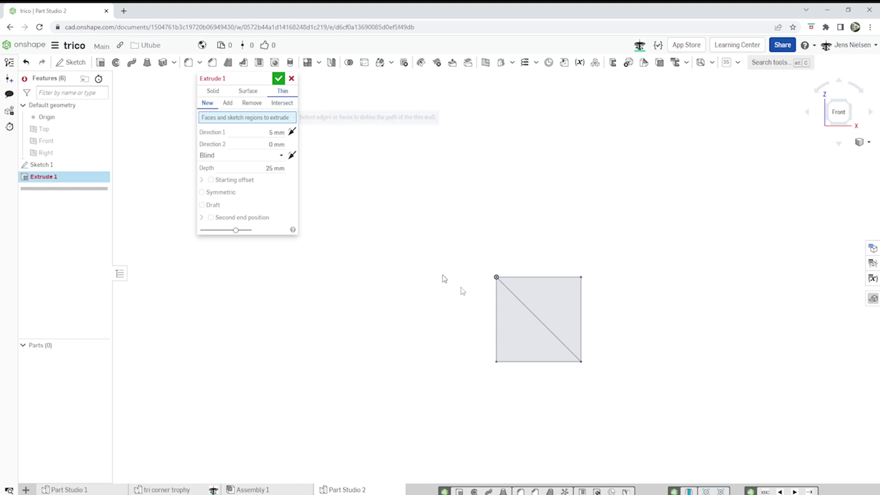
click(581, 332)
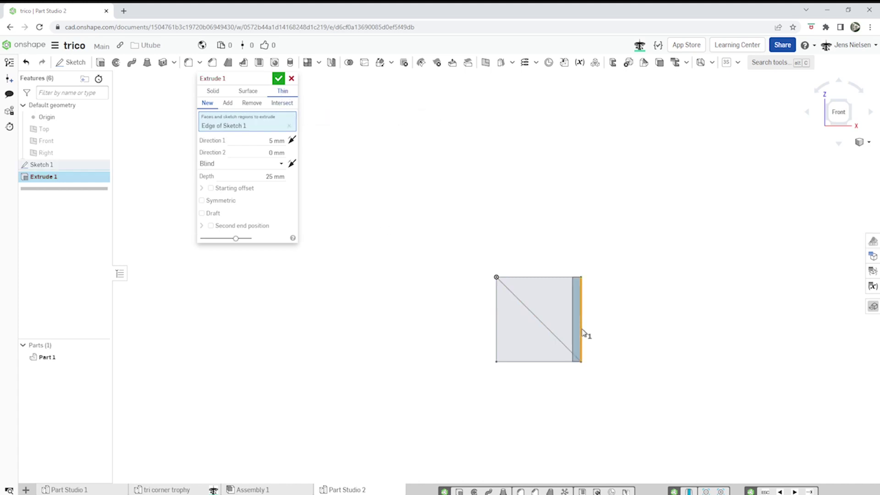
click(562, 362)
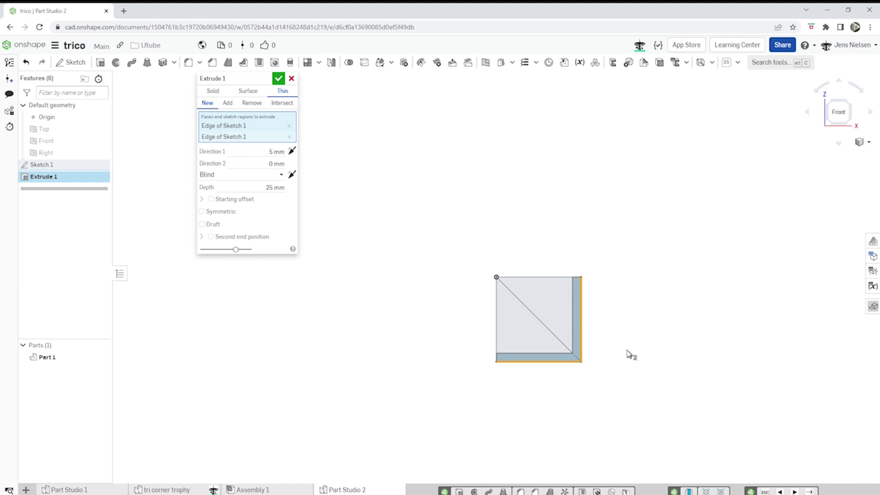
click(203, 212)
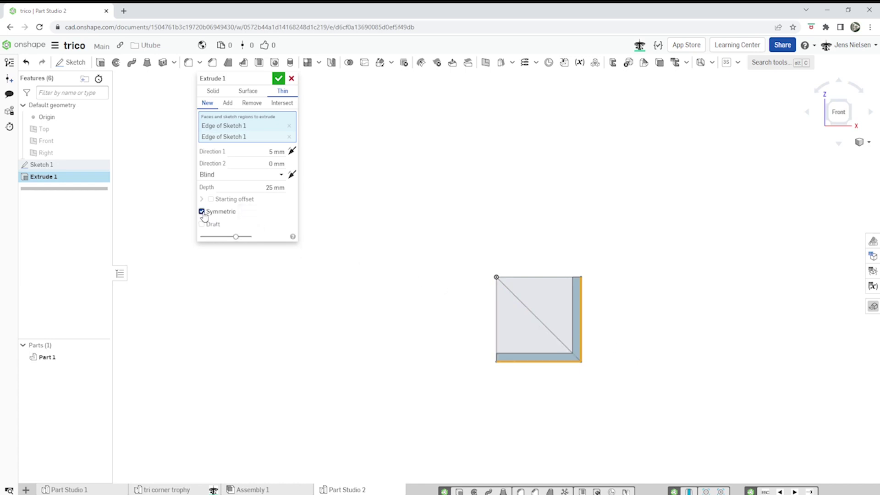
click(275, 187)
text(10)
click(272, 152)
text(10)
key(Return)
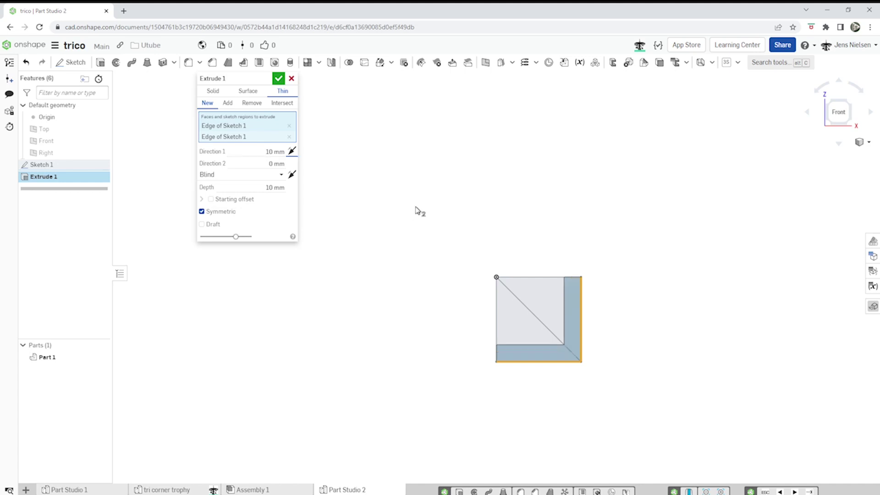
right_drag(414, 208, 469, 207)
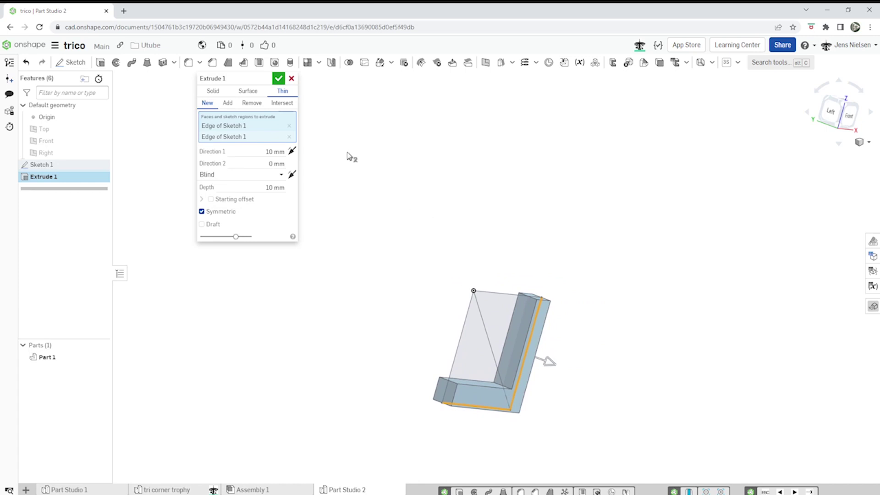
click(279, 78)
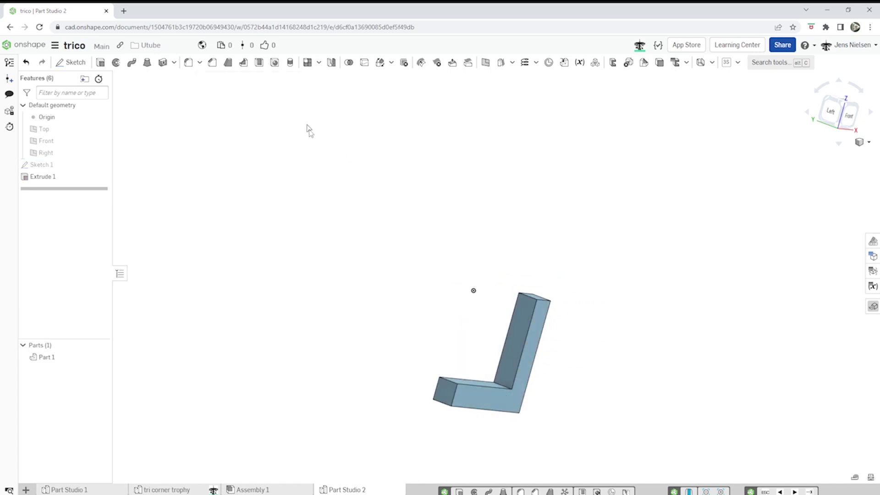
- Rename Part 1 to 'trophy'
right_click(75, 362)
click(105, 364)
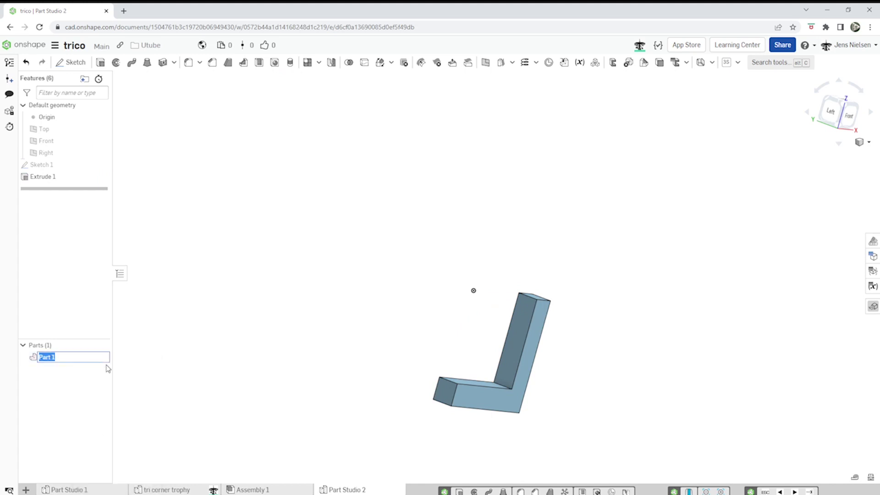
text(trophy)
key(Return)
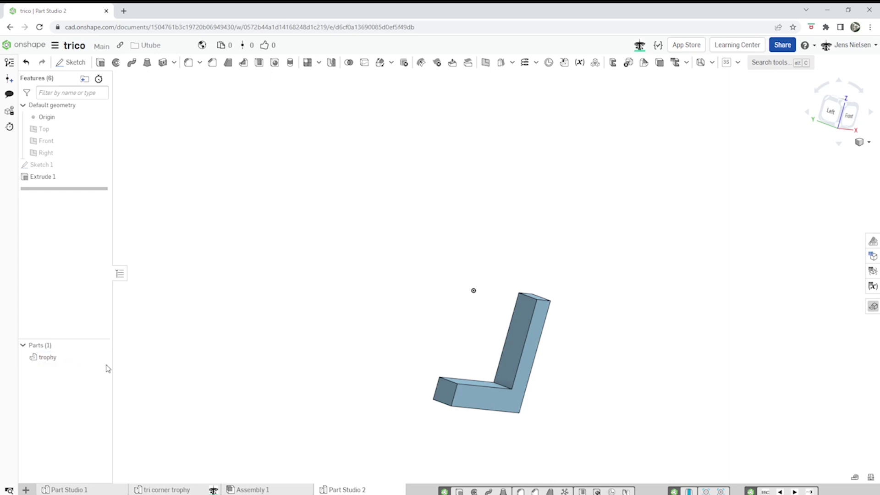
- Give the trophy a gold appearance and show Sketch 1 again
right_click(55, 358)
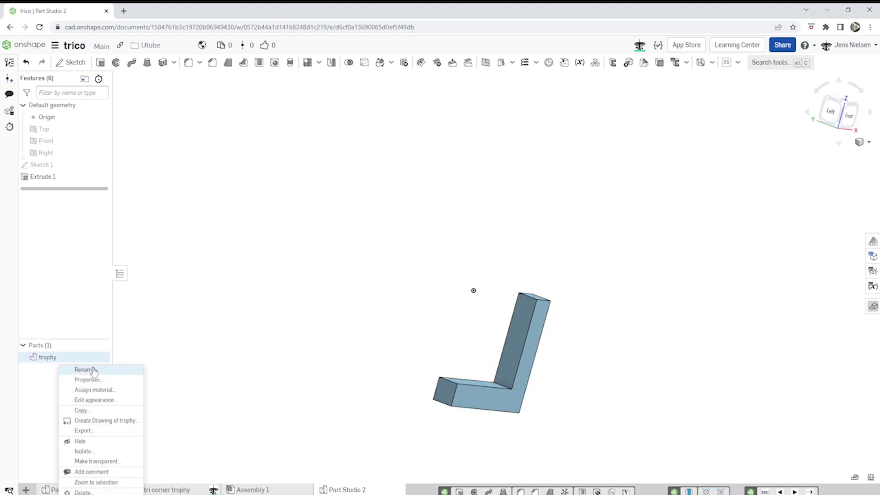
click(97, 400)
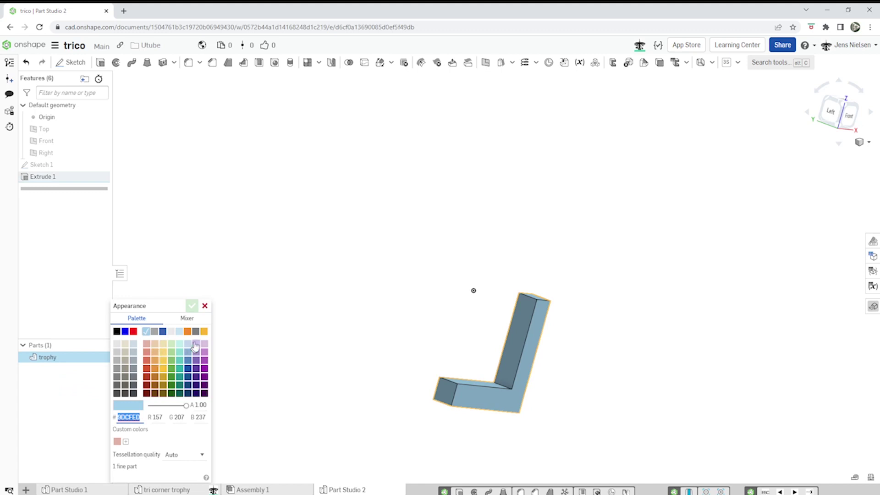
click(204, 331)
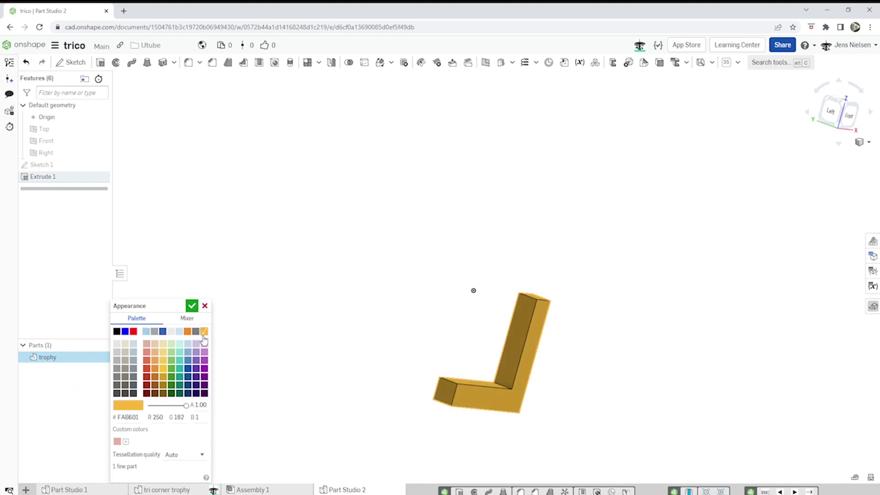
click(192, 306)
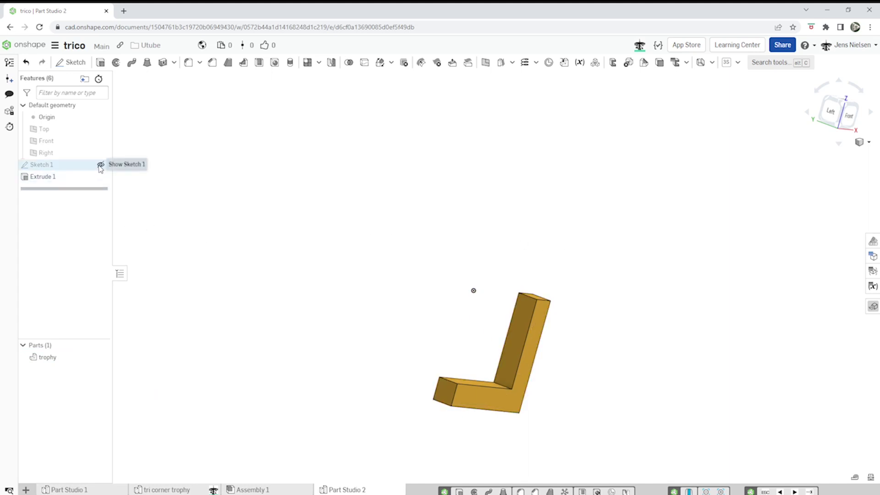
click(100, 165)
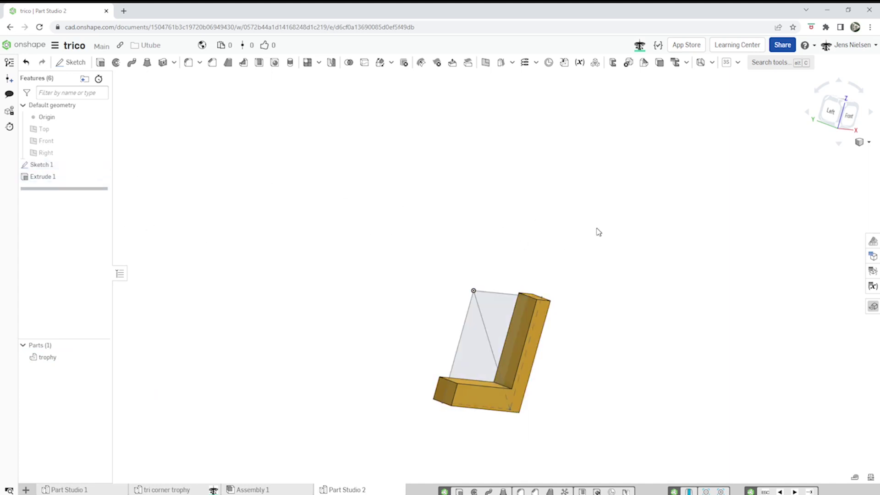
- Set up a Transform that copies the trophy part as a rotation
right_drag(598, 232, 675, 275)
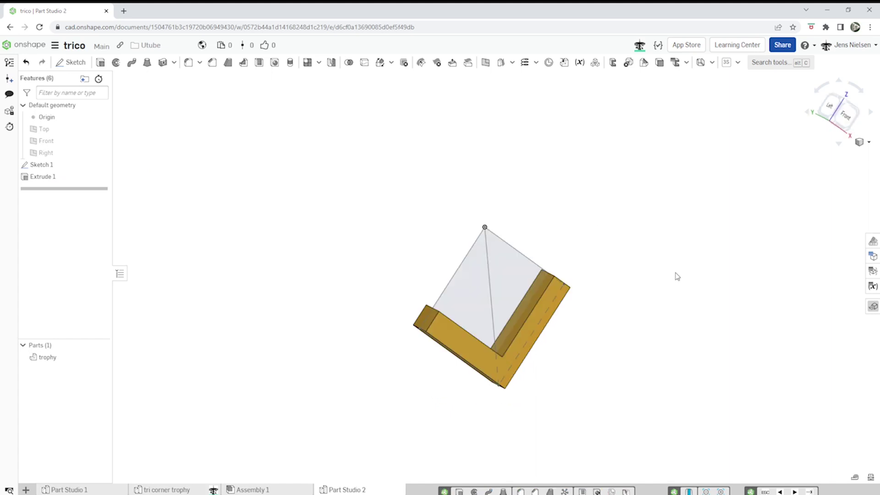
click(380, 68)
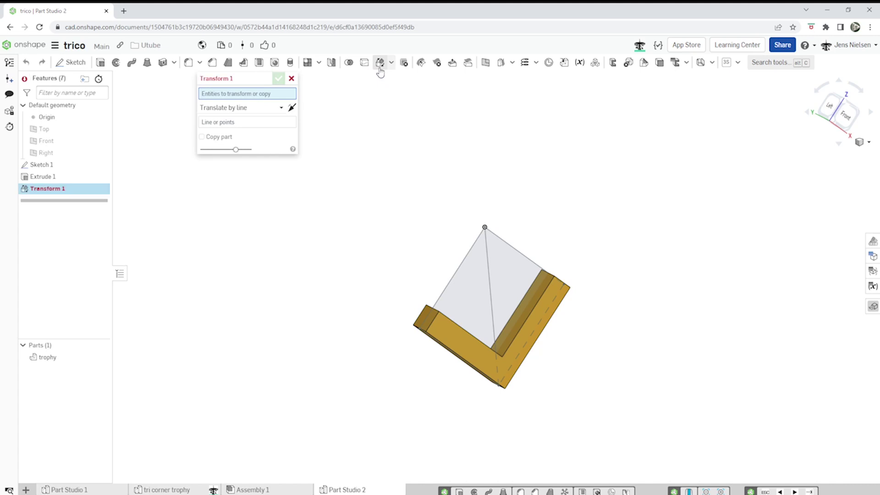
click(446, 339)
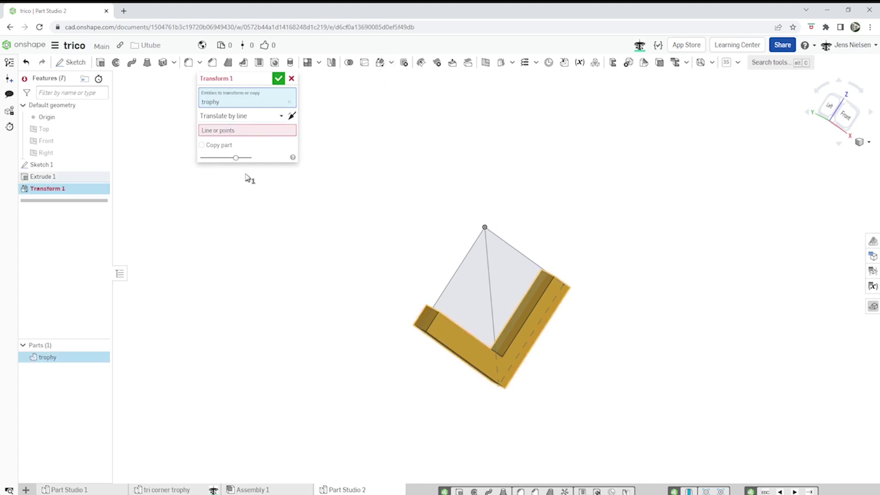
click(210, 147)
click(251, 132)
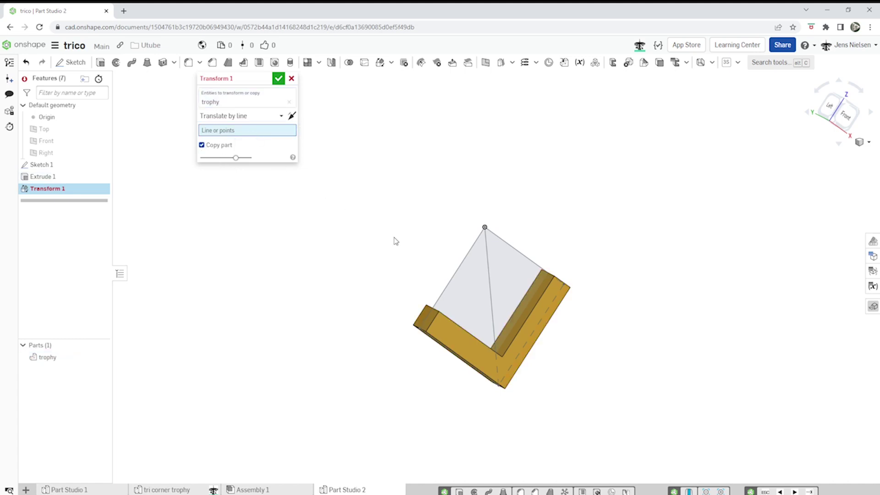
click(281, 117)
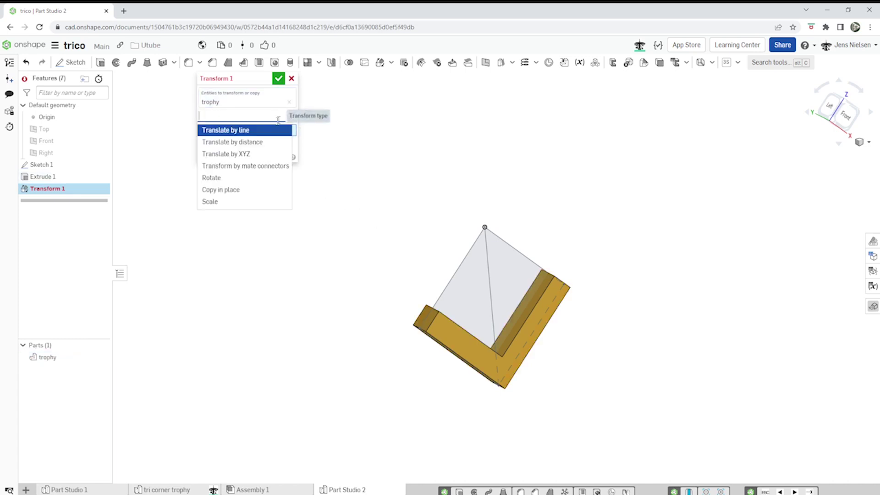
click(232, 176)
- Rotate the copy 90° about a Sketch 1 edge, creating Part 2
click(221, 133)
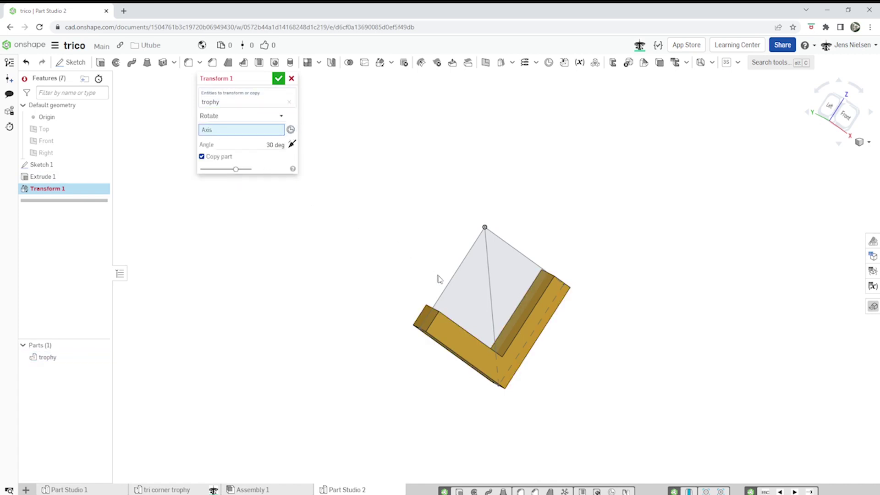
click(448, 286)
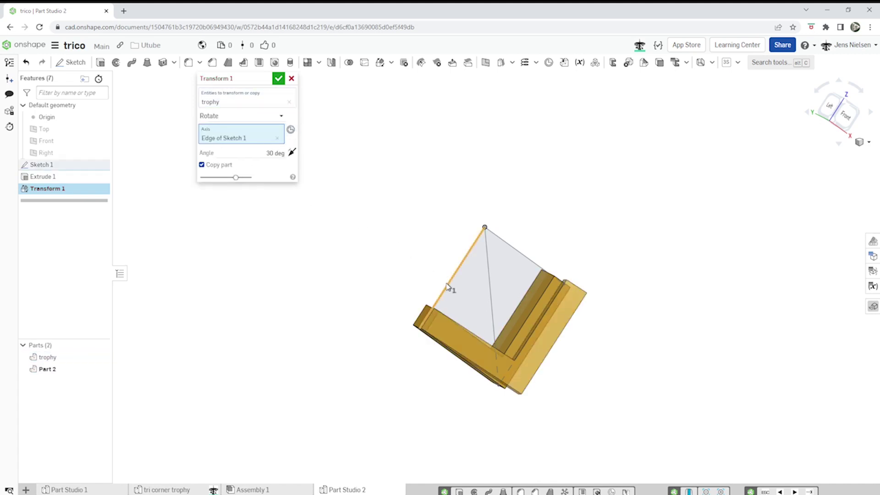
click(275, 153)
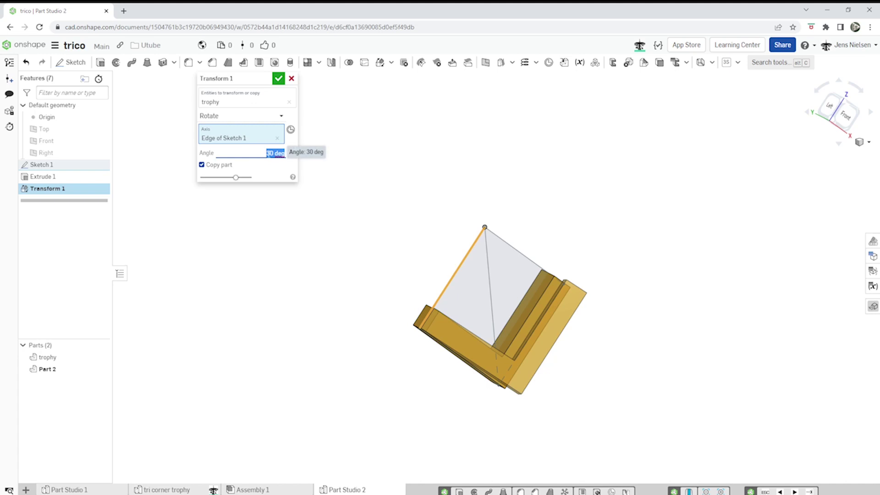
text(90)
key(Return)
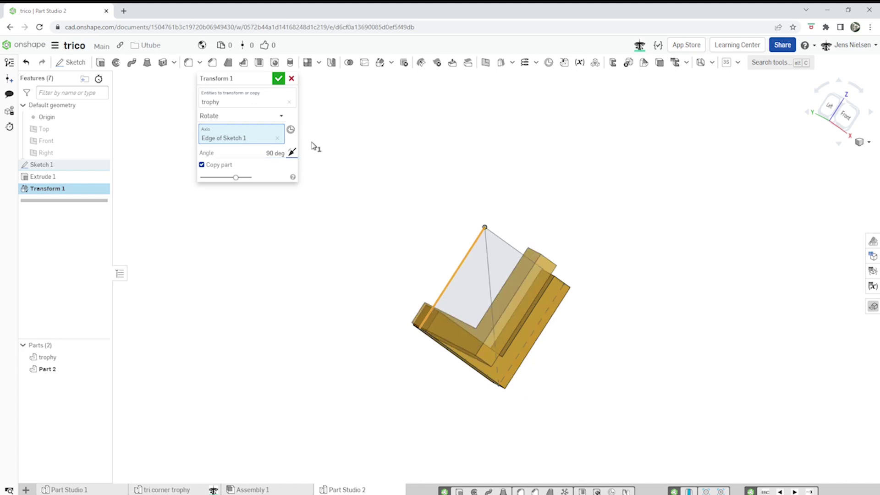
click(278, 79)
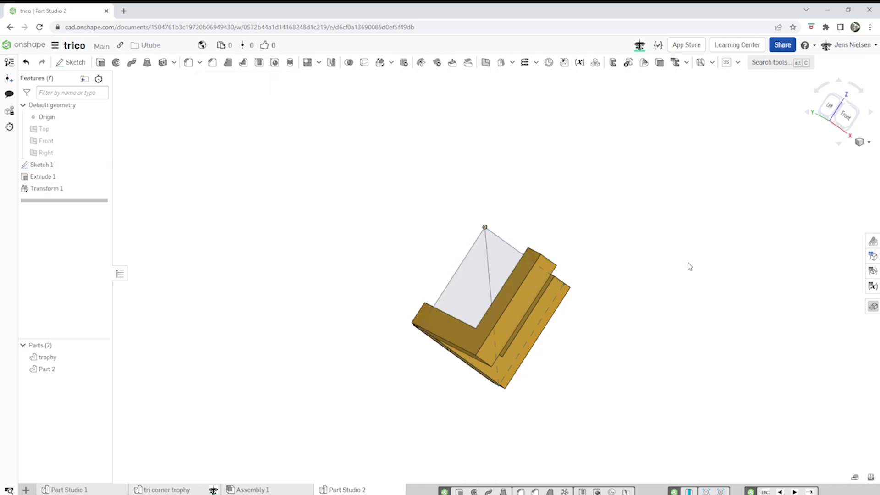
- Set up a second Transform on Part 2 with the type set to Rotate
key(Left)
key(Left)
key(Left)
key(Left)
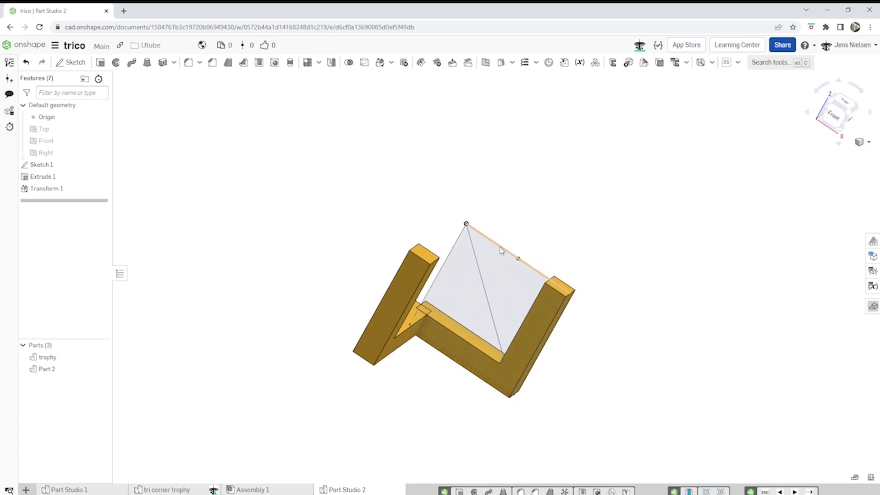
click(380, 63)
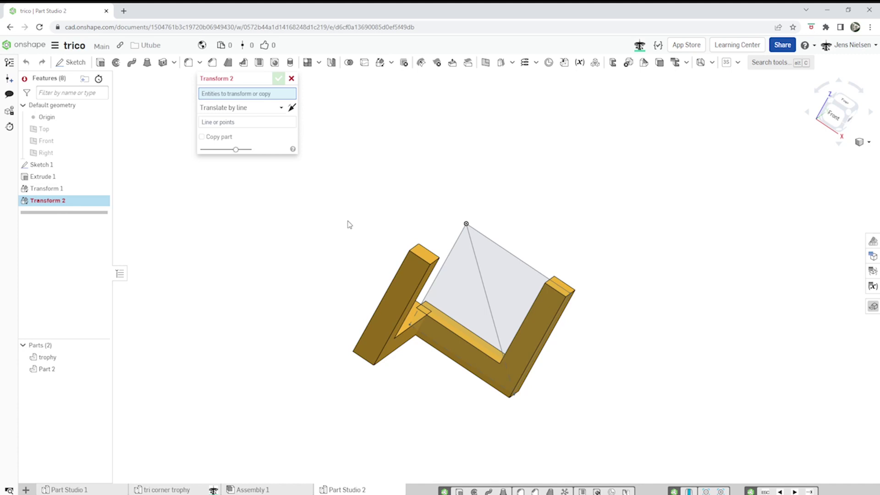
click(408, 282)
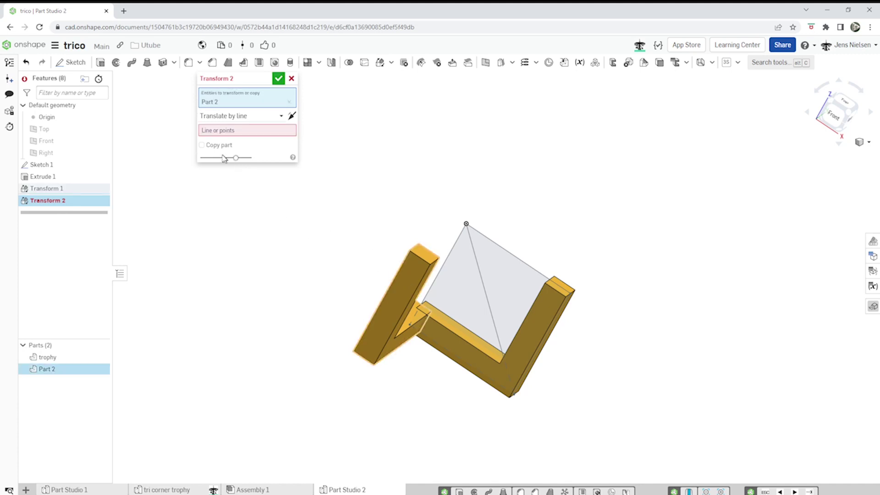
click(243, 133)
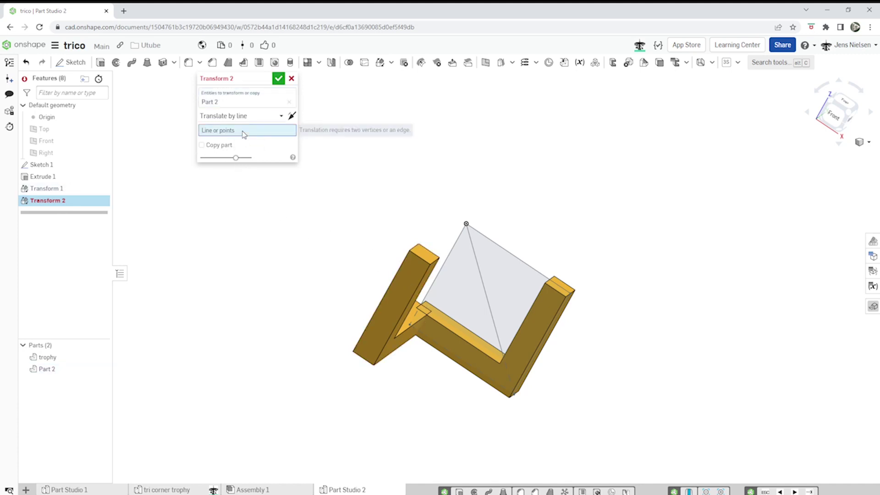
click(500, 246)
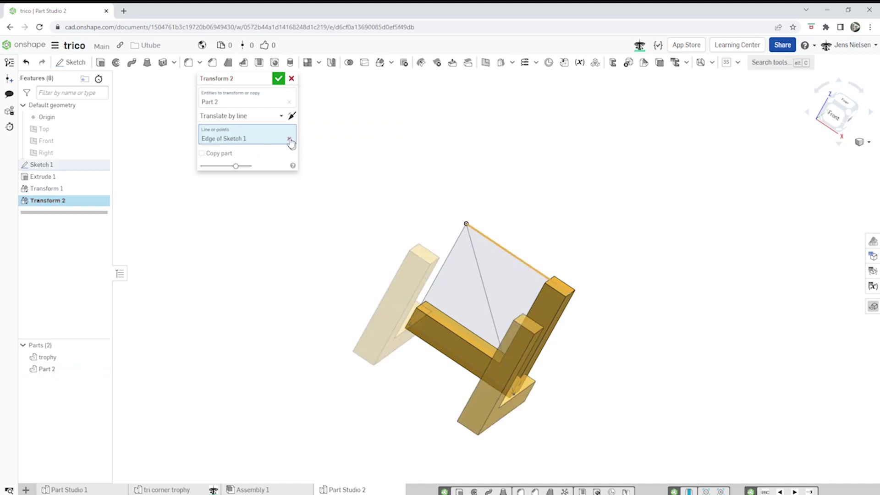
click(281, 116)
click(240, 178)
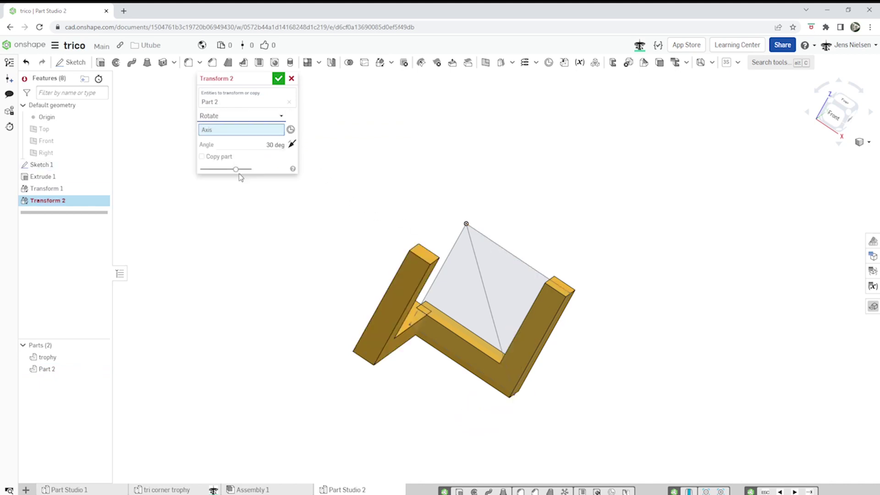
- Rotate Part 2 90° about the sketch's top edge, direction flipped, so it sits above
click(496, 243)
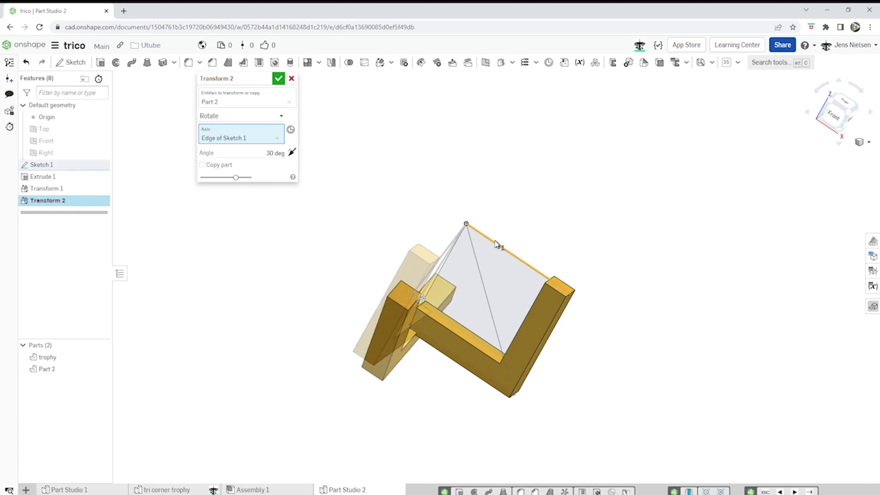
right_drag(445, 303, 428, 315)
drag(427, 314, 424, 239)
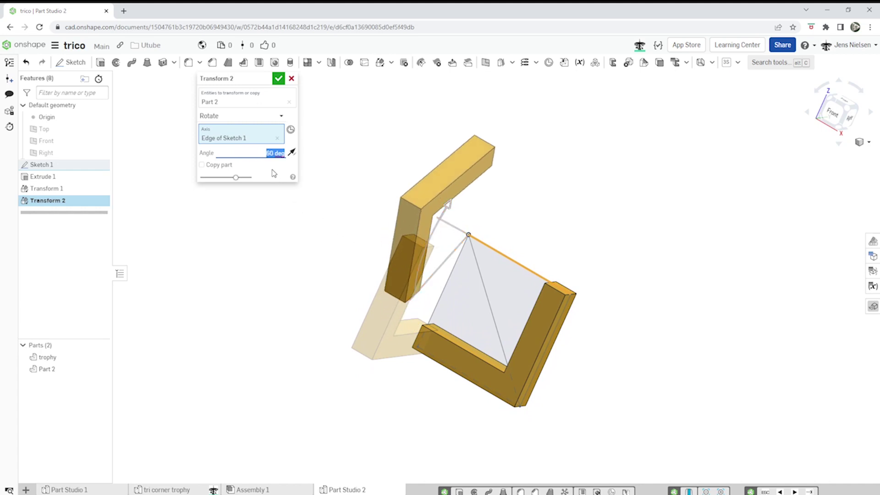
text(90)
key(Tab)
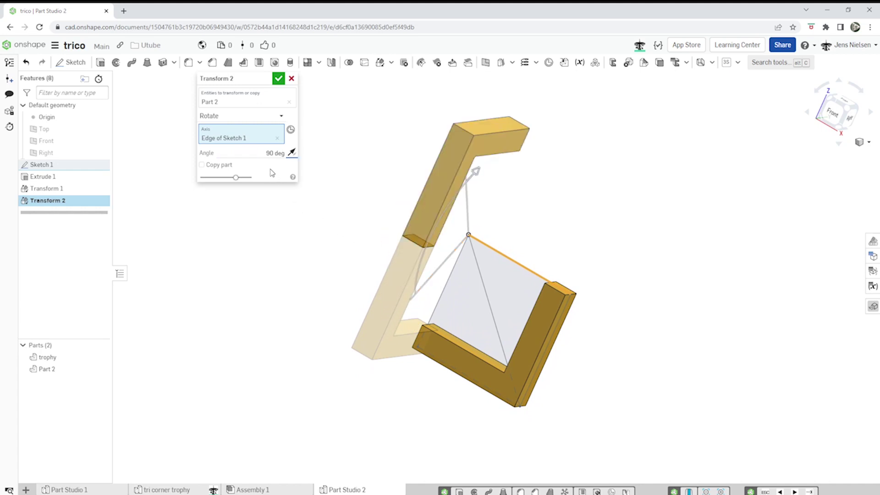
click(279, 78)
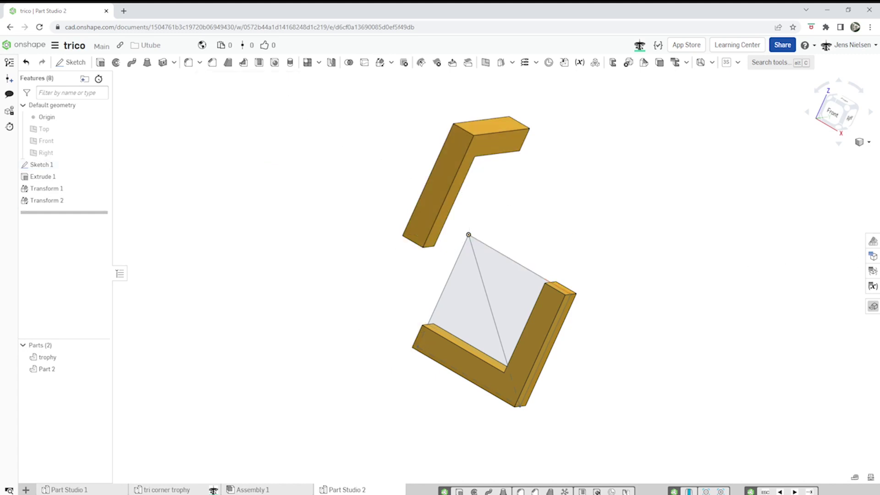
- Hide Sketch 1 and start Sketch 2 on the trophy leg's square end face
click(100, 164)
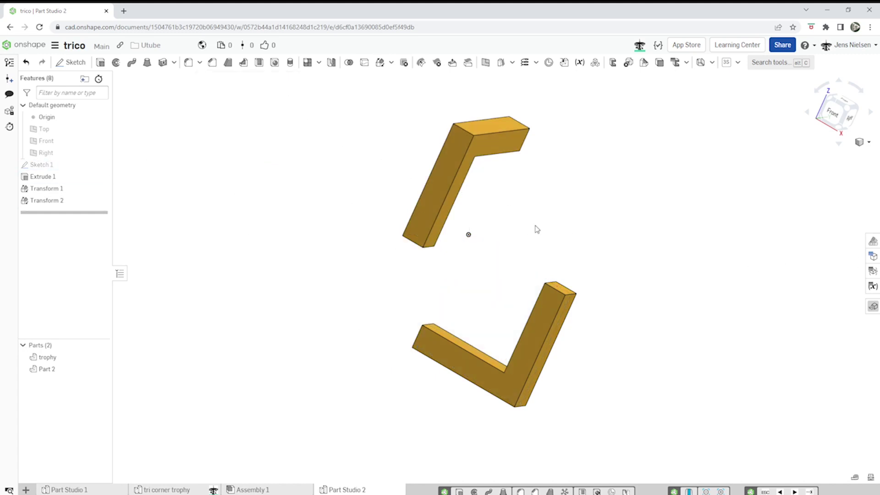
key(f)
key(s)
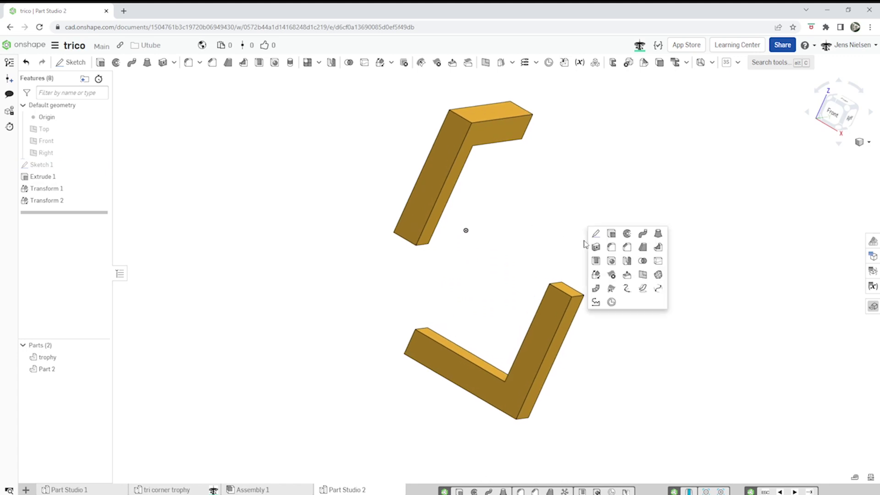
click(596, 233)
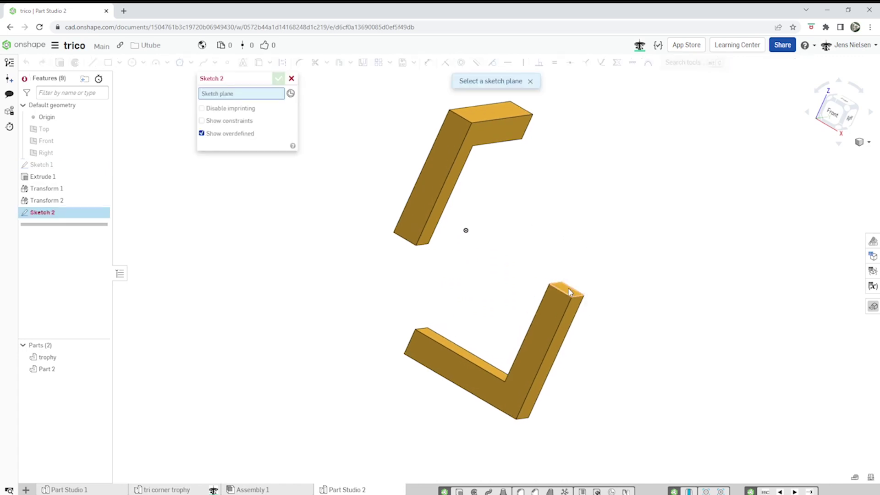
click(569, 292)
scroll(653, 225, up, 3)
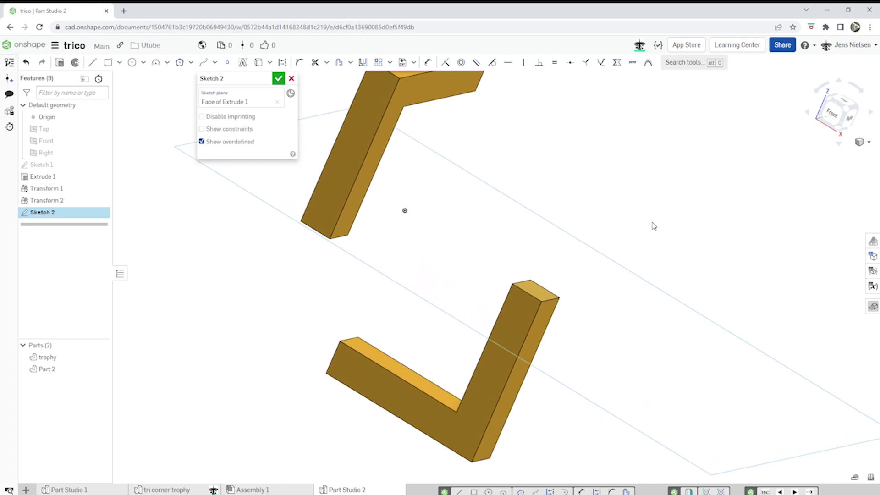
- Project the end-face edges of both parts into Sketch 2 with Use
key(u)
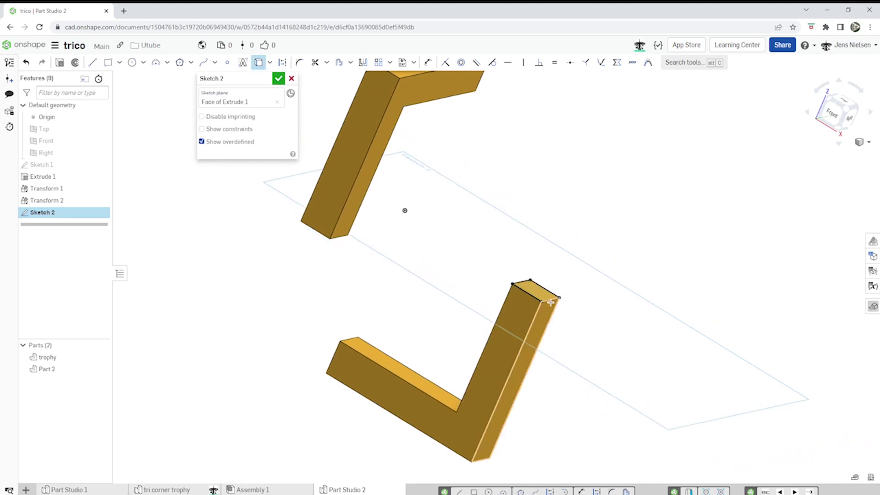
mouse_move(539, 266)
right_down()
mouse_move(458, 256)
mouse_move(404, 236)
mouse_move(390, 205)
right_up()
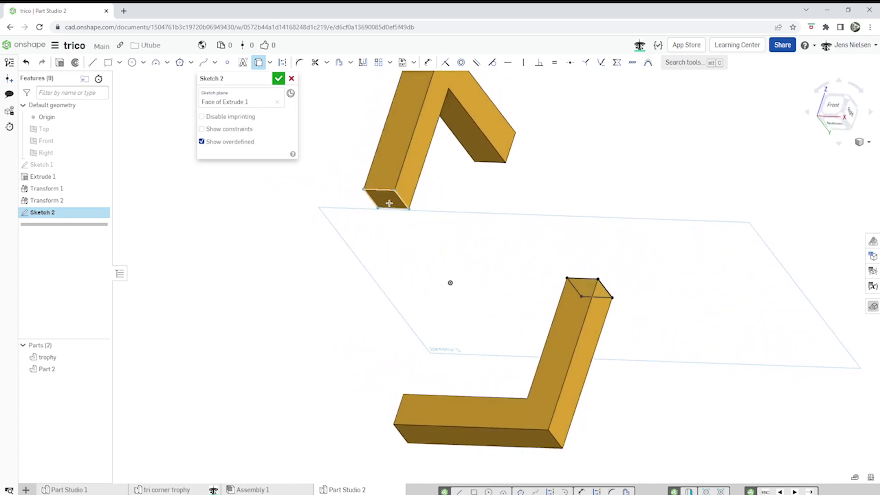
right_drag(483, 183, 557, 180)
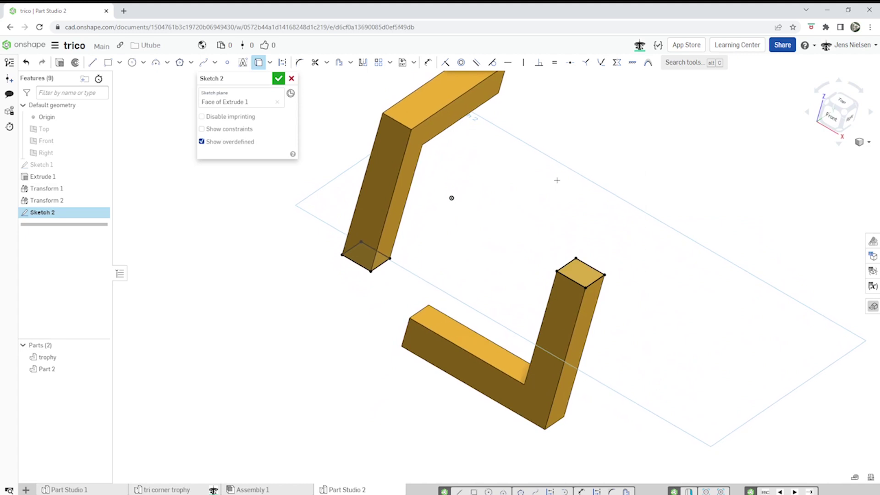
key(s)
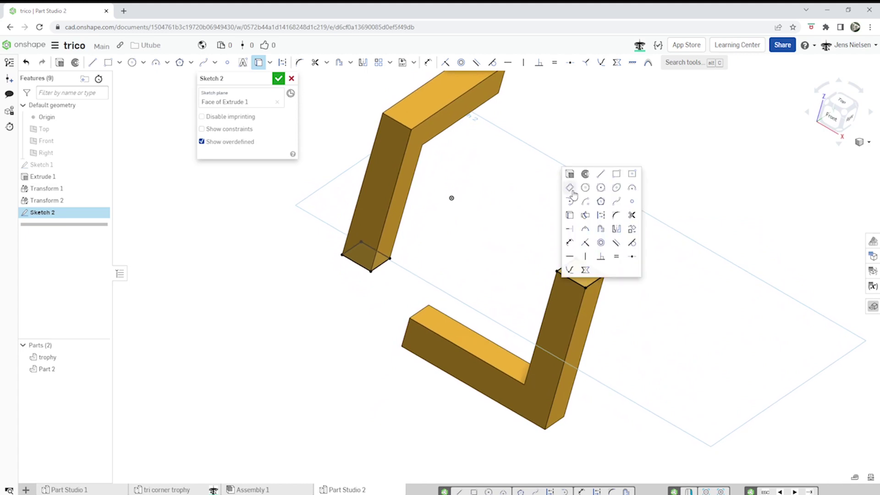
- Draw the outer R45 three-point arc from the upper box's corner to the lower box's corner
click(632, 187)
right_drag(487, 230, 392, 253)
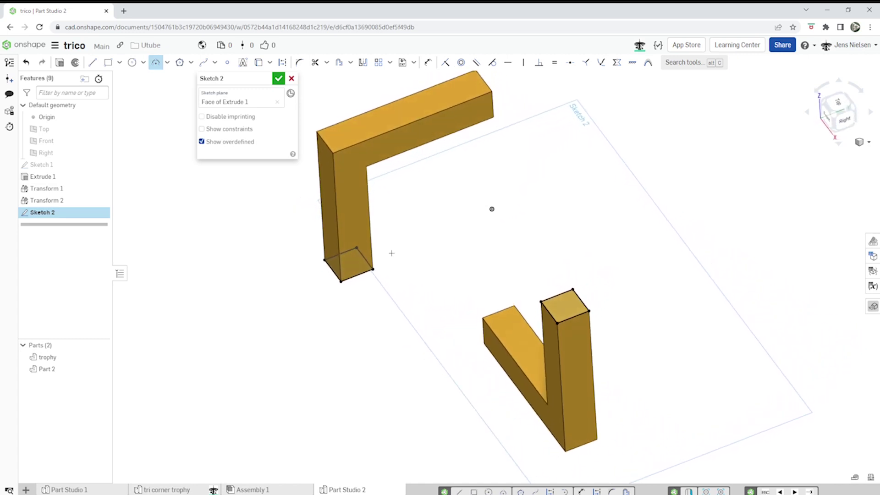
click(360, 247)
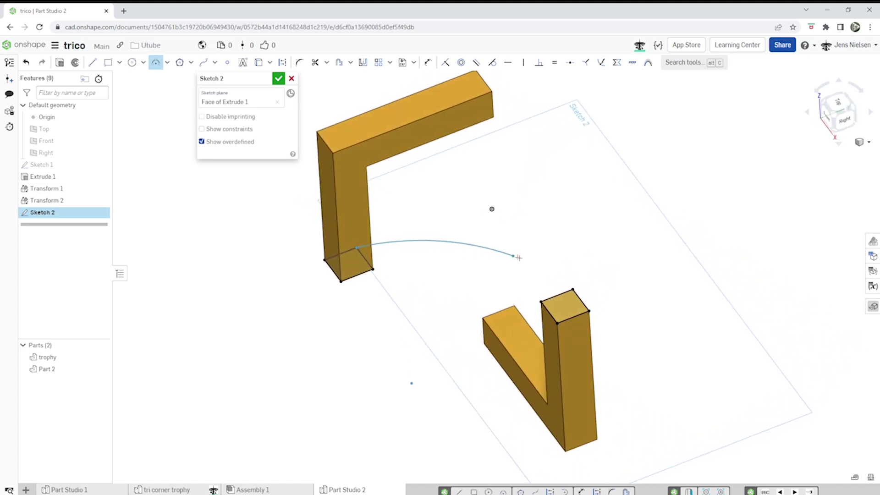
click(572, 289)
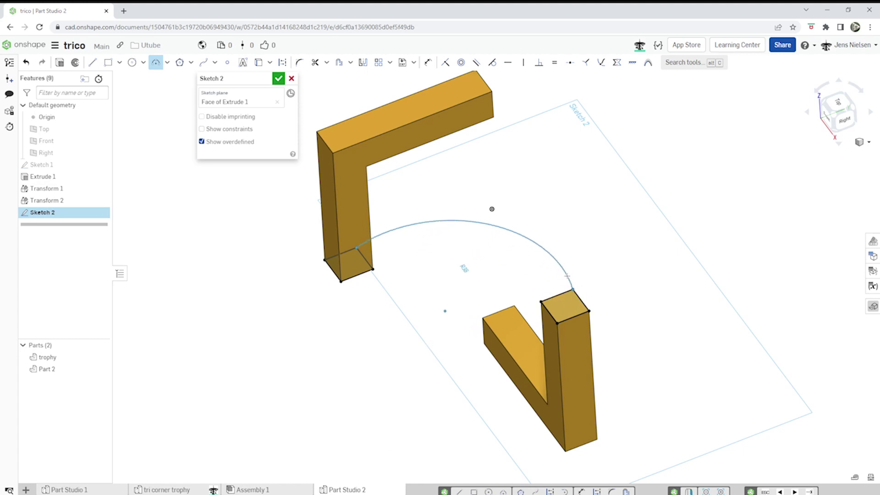
click(563, 278)
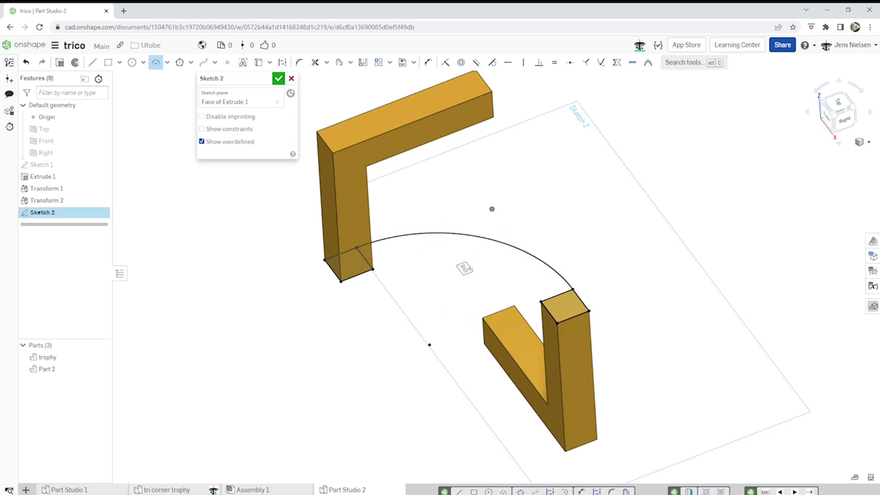
click(375, 268)
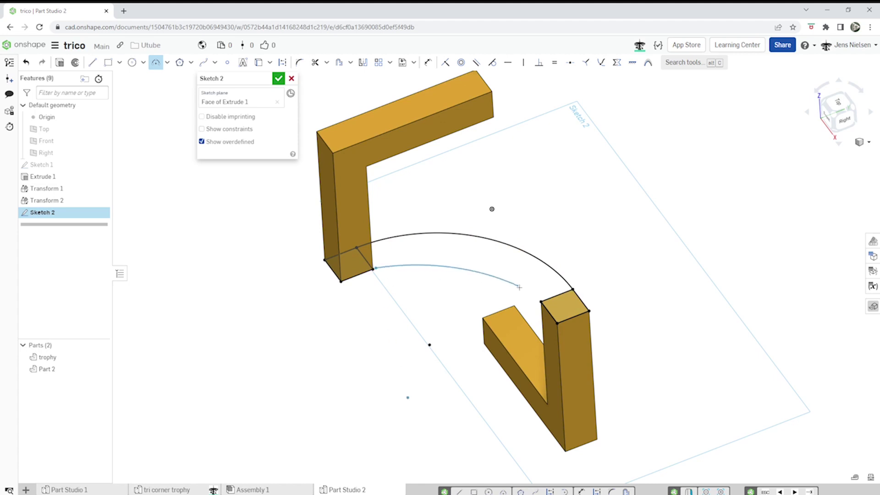
key(Escape)
- Draw the inner R35 arc between the boxes' inner corners, closing the curved band
key(s)
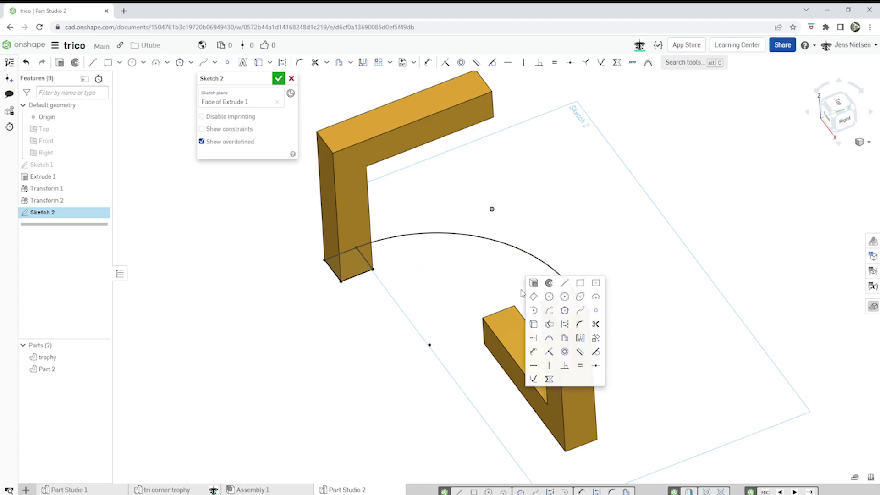
click(591, 298)
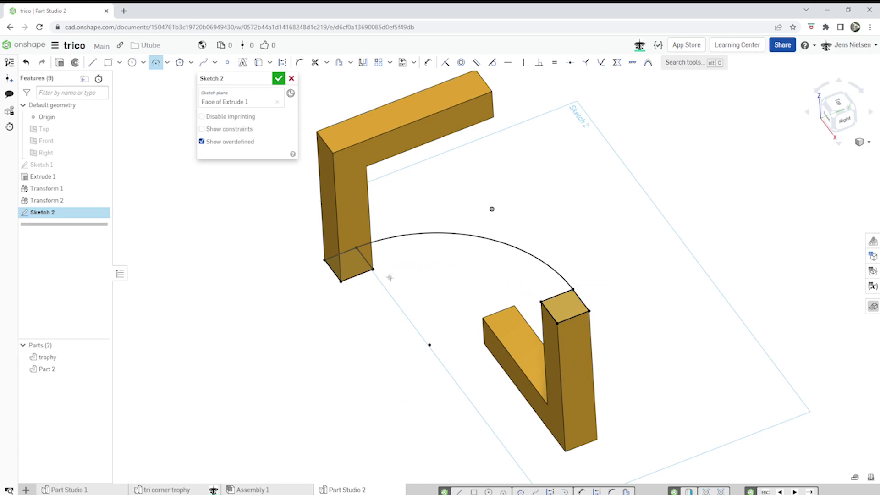
click(375, 269)
click(541, 301)
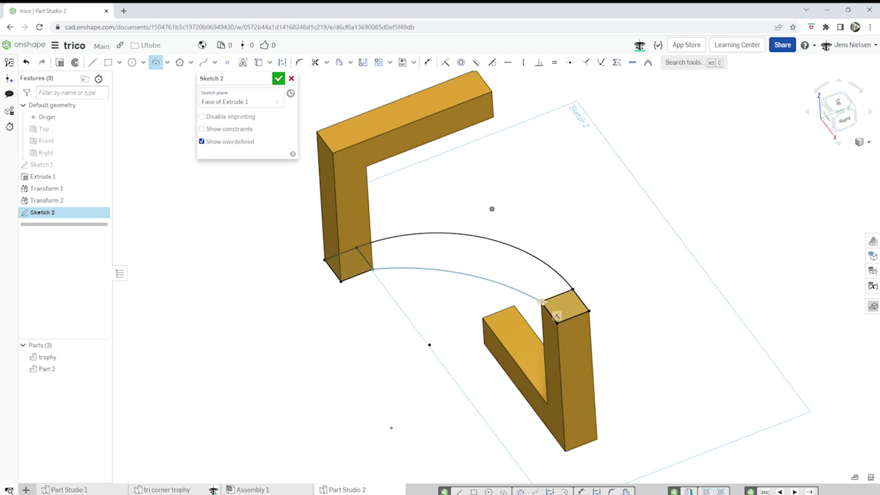
click(515, 284)
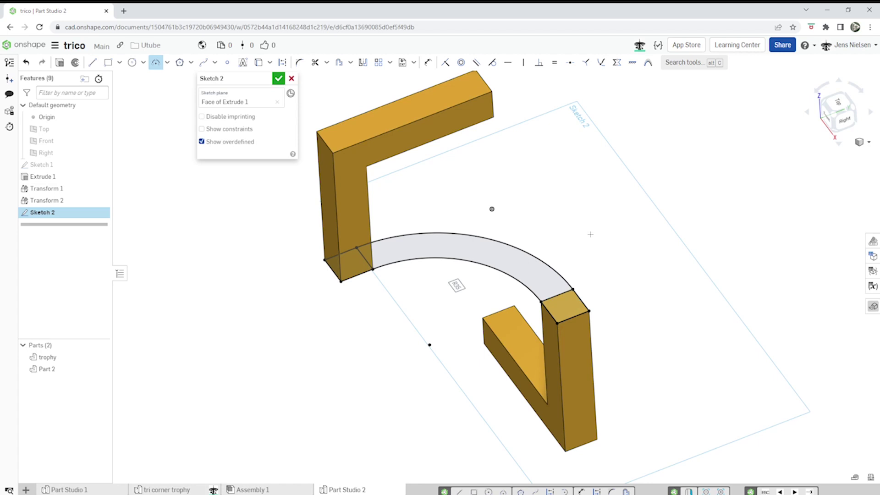
key(shift+e)
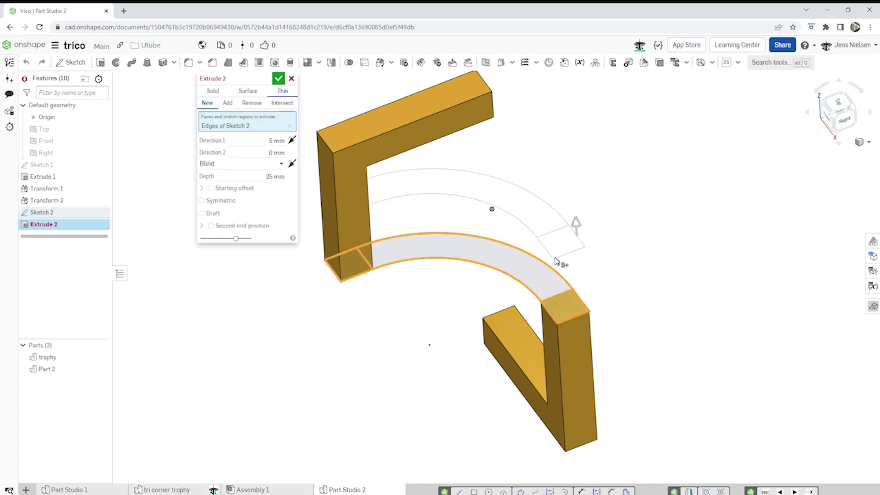
- Extrude the Sketch 2 band as a solid, symmetric and 10 mm deep
scroll(480, 233, down, 2)
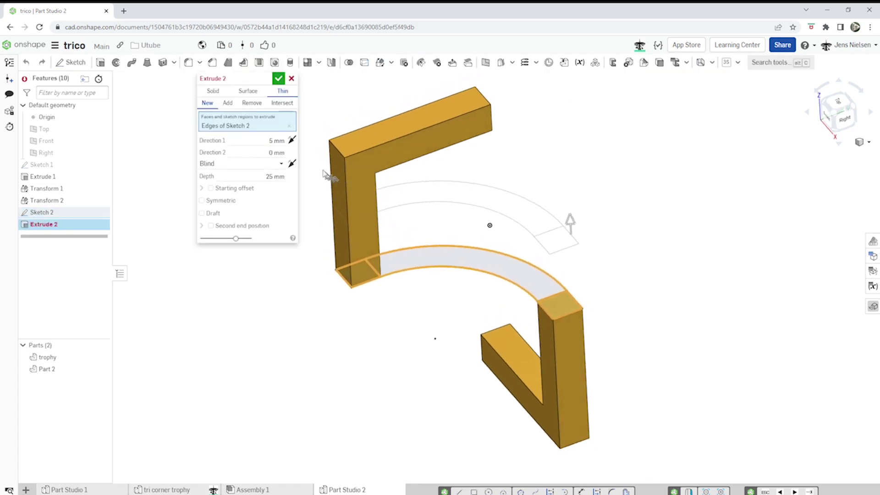
click(213, 91)
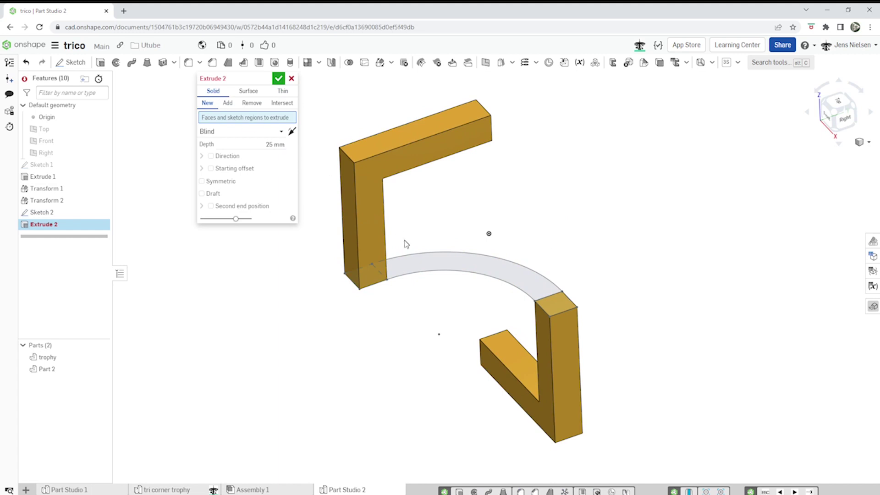
right_drag(409, 261, 403, 263)
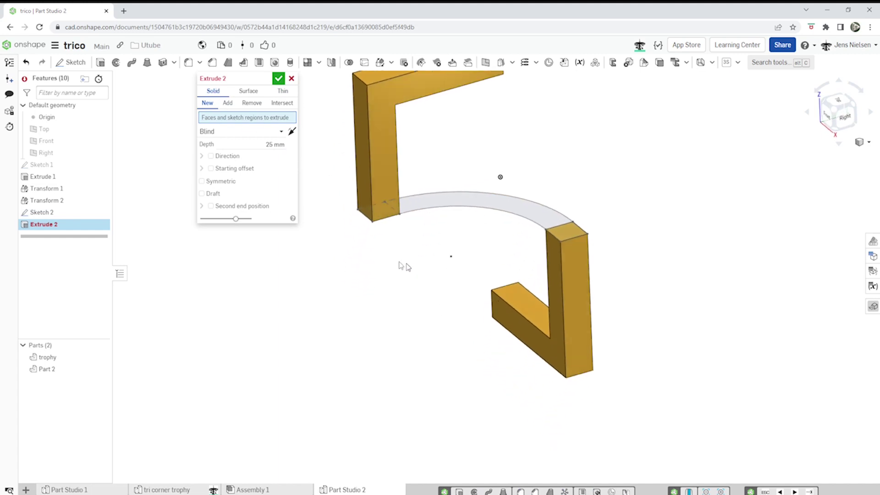
click(55, 213)
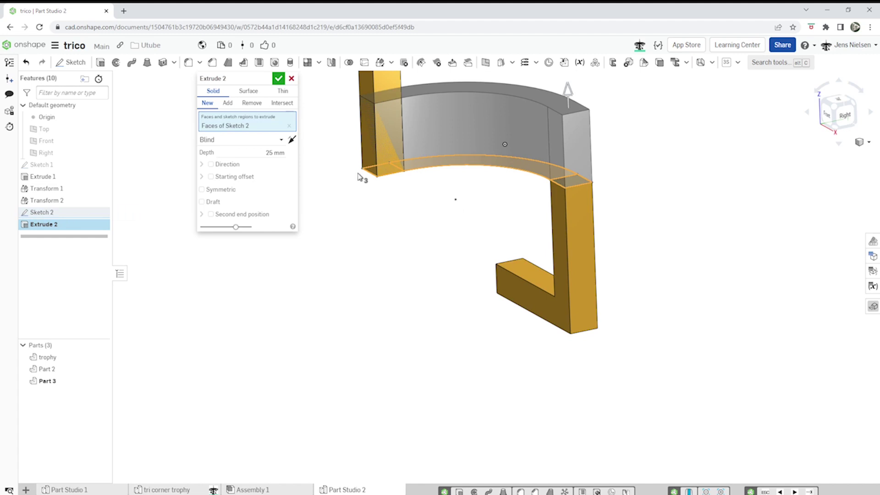
right_drag(411, 191, 438, 192)
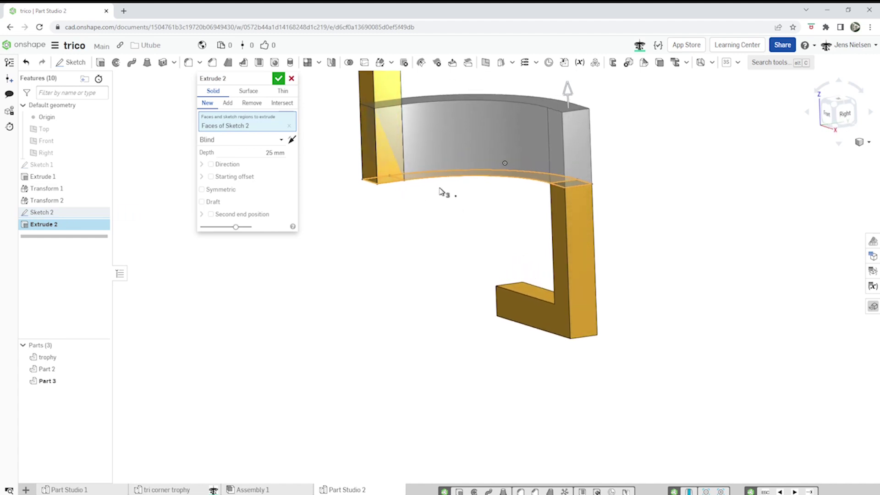
click(202, 189)
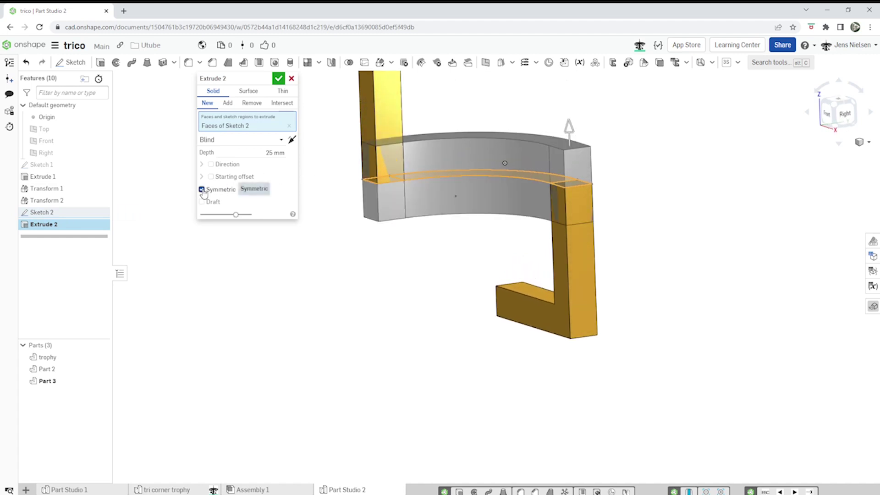
click(270, 153)
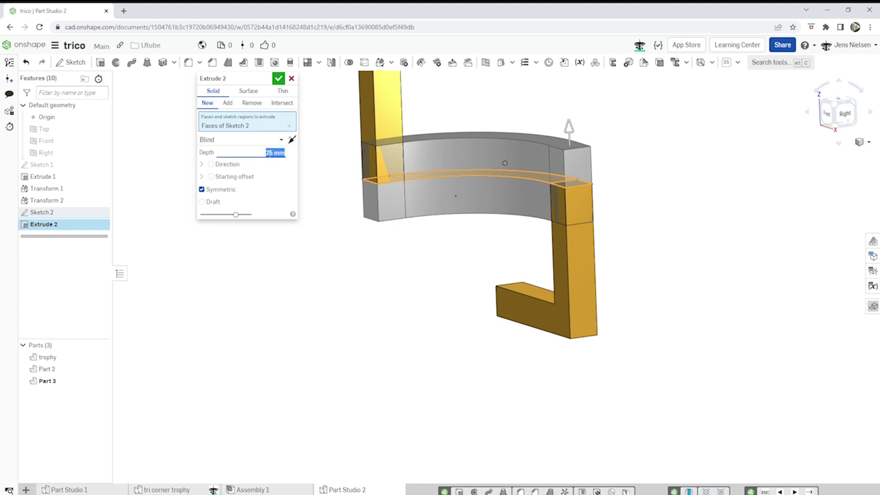
text(10)
key(Tab)
- Set the extrusion to Add, merging it into Part 2, and confirm
right_drag(633, 284, 579, 251)
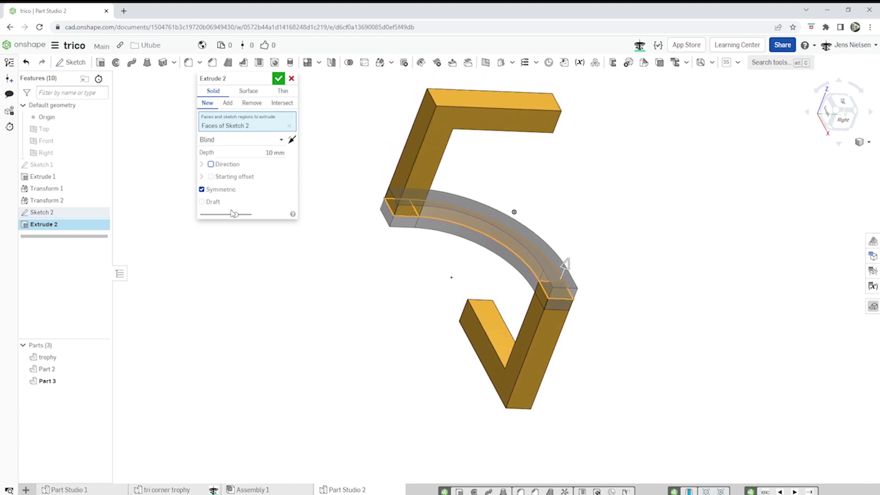
click(224, 103)
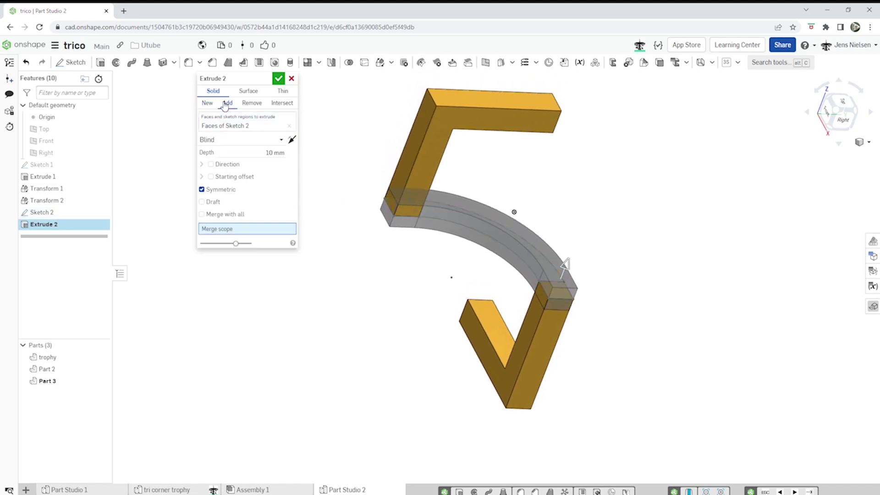
click(421, 167)
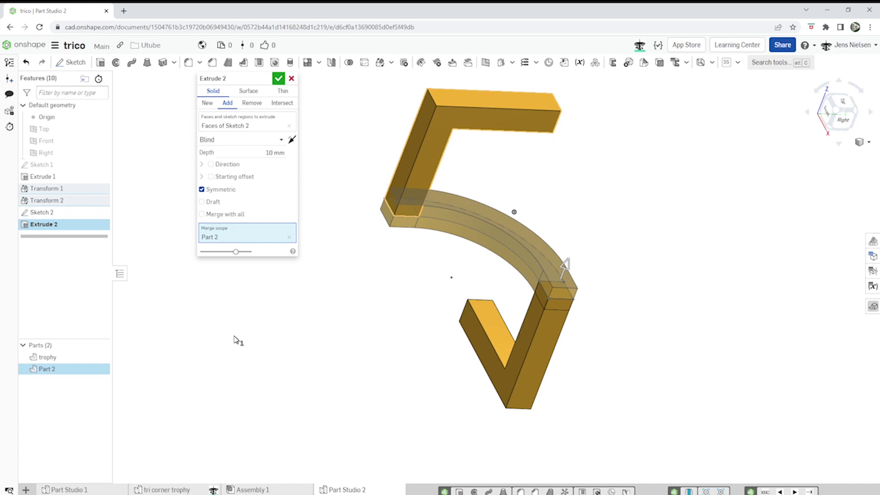
click(279, 79)
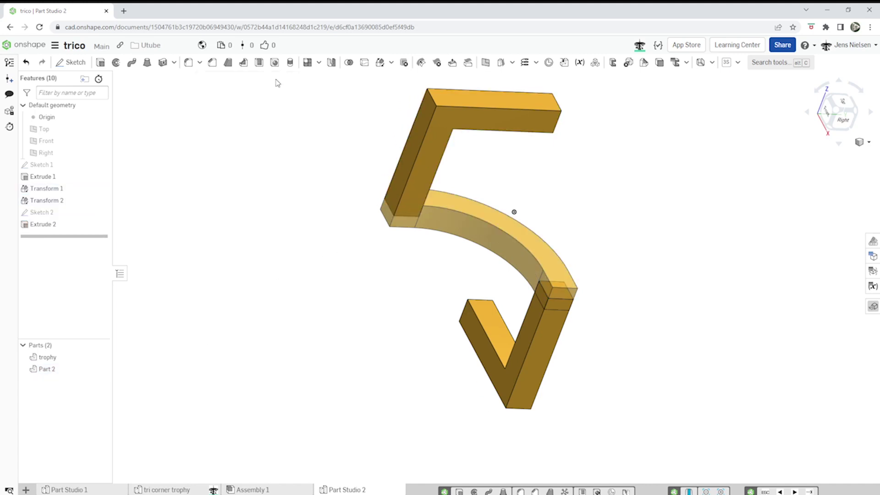
- Turn the view around the 5-shaped part and unhide Sketch 1
key(Left)
key(Left)
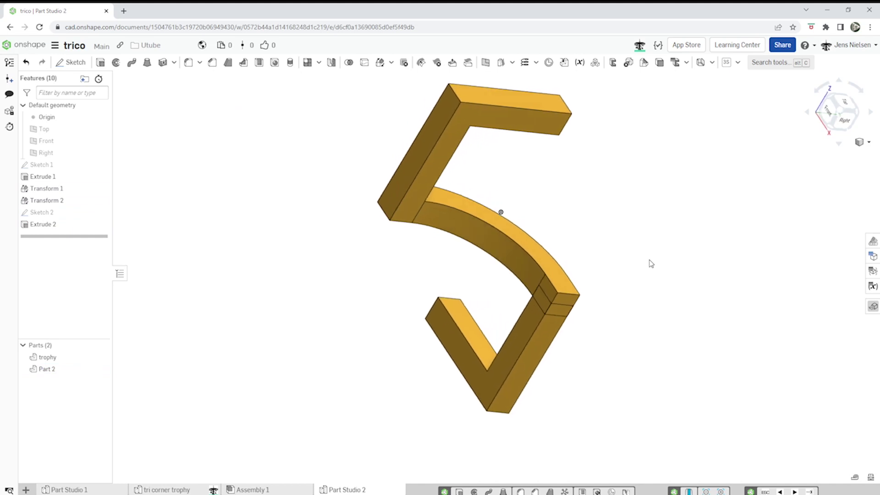
key(Left)
key(Left)
key(Left)
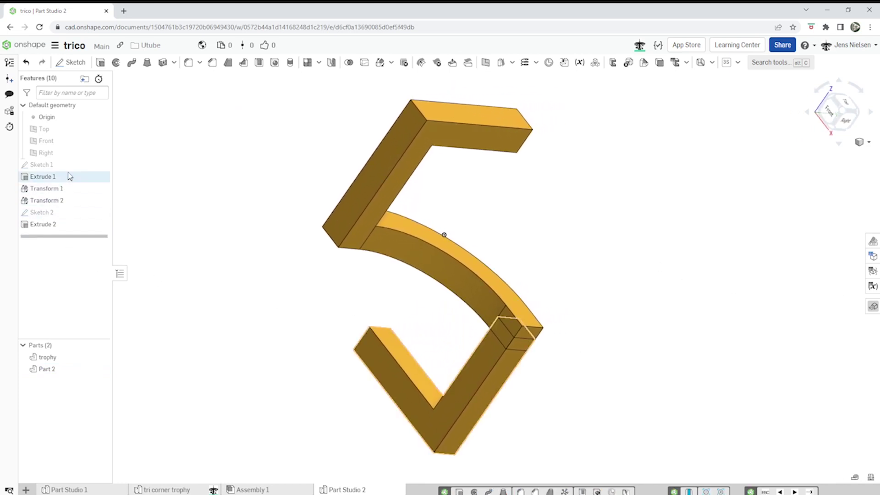
click(101, 165)
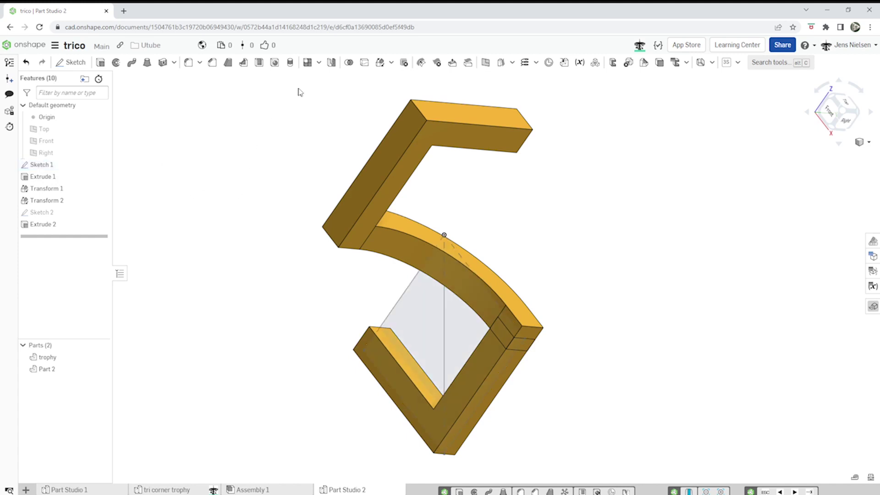
click(380, 62)
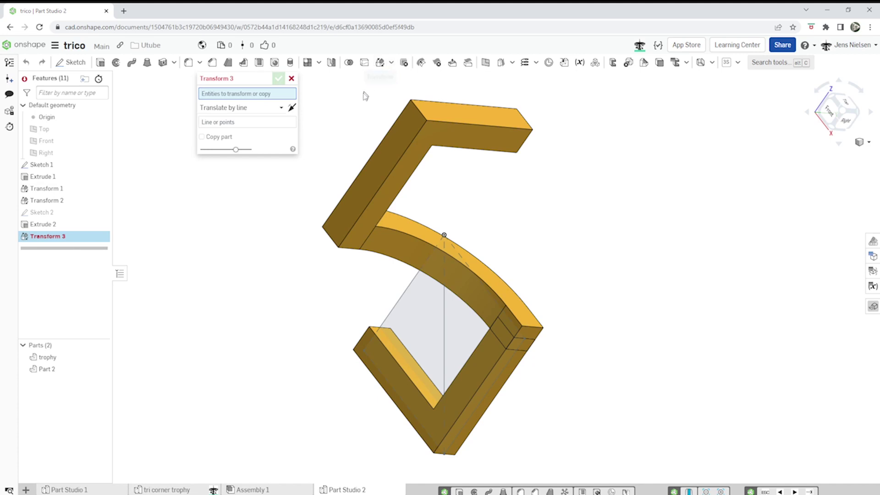
- Add Part 3 as a copy of Part 2 rotated 180 deg about Sketch 1's vertical edge
click(382, 174)
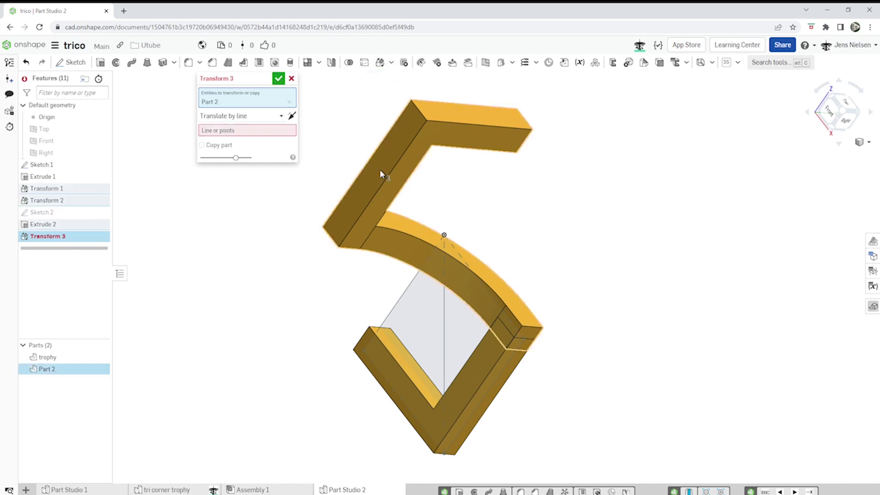
click(275, 119)
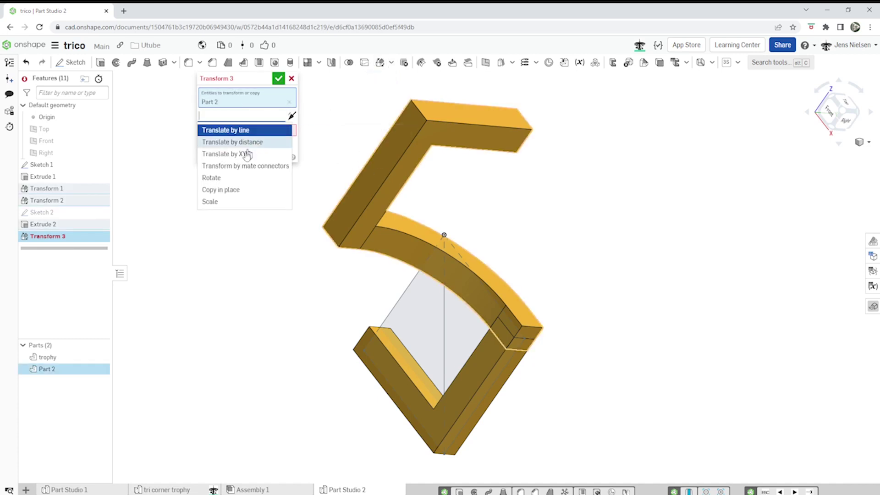
click(229, 178)
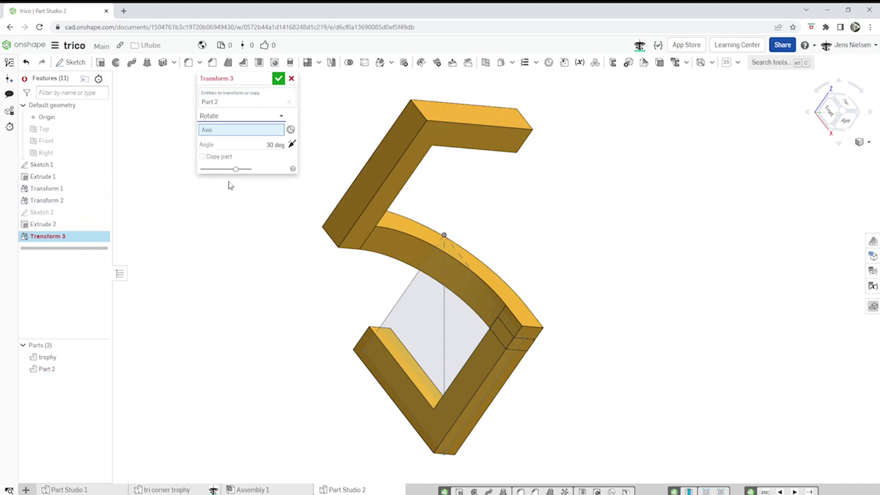
click(202, 157)
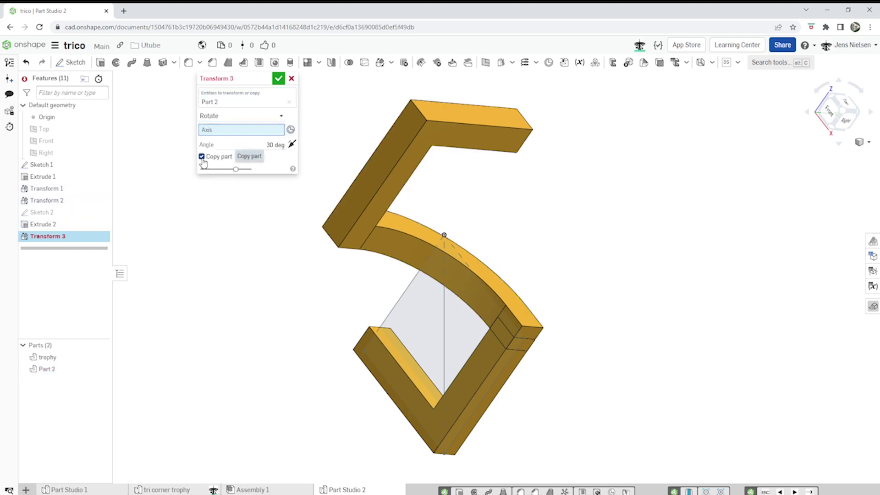
click(444, 325)
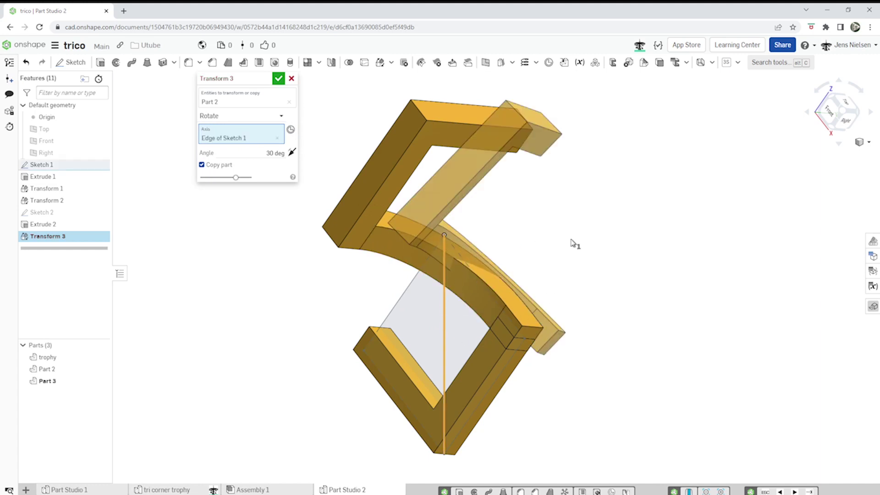
click(275, 153)
key(Return)
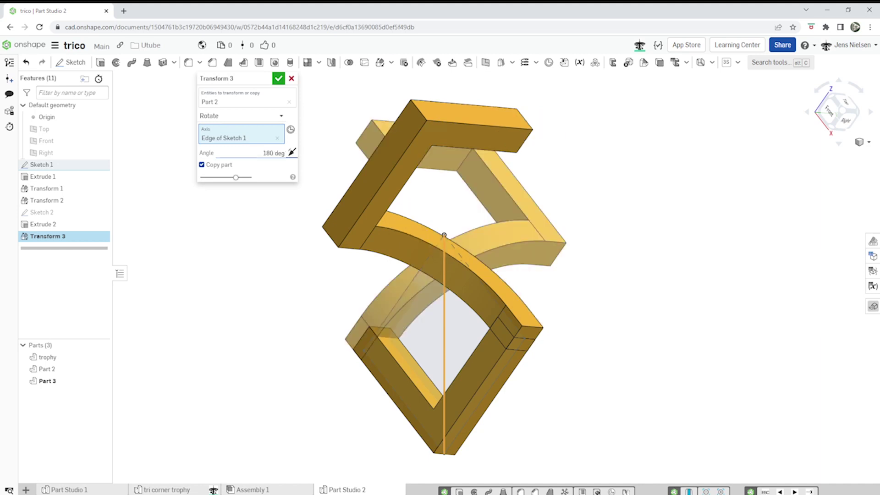
click(279, 79)
- Spin the view around the trophy to inspect it from other sides
key(Left)
key(Left)
key(Left)
key(Left)
key(Left)
key(Left)
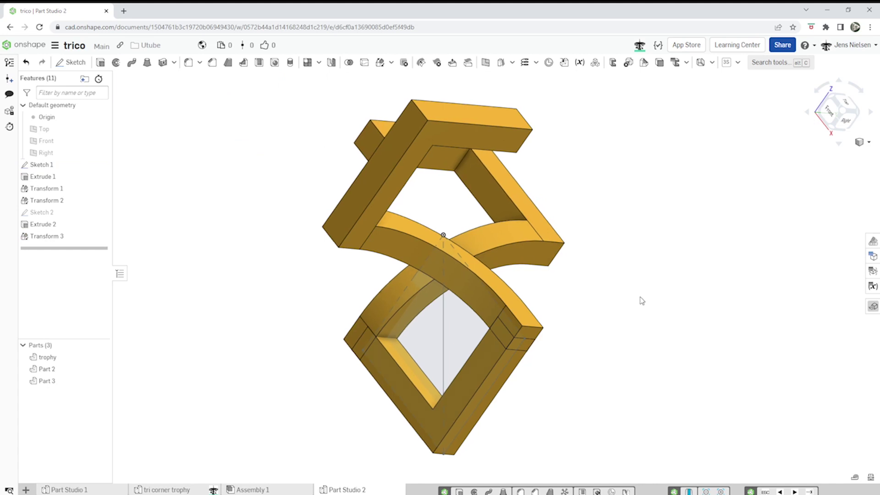
key(Left)
key(Left)
key(Left)
key(Left)
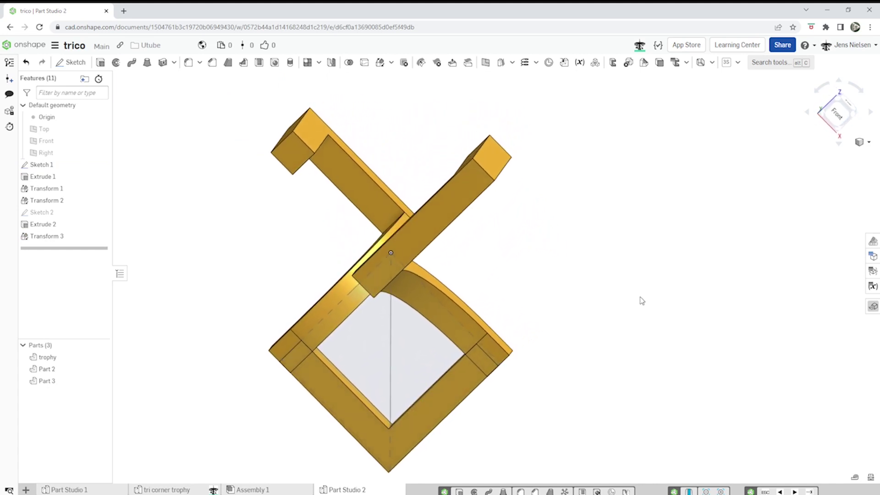
key(Left)
key(Left)
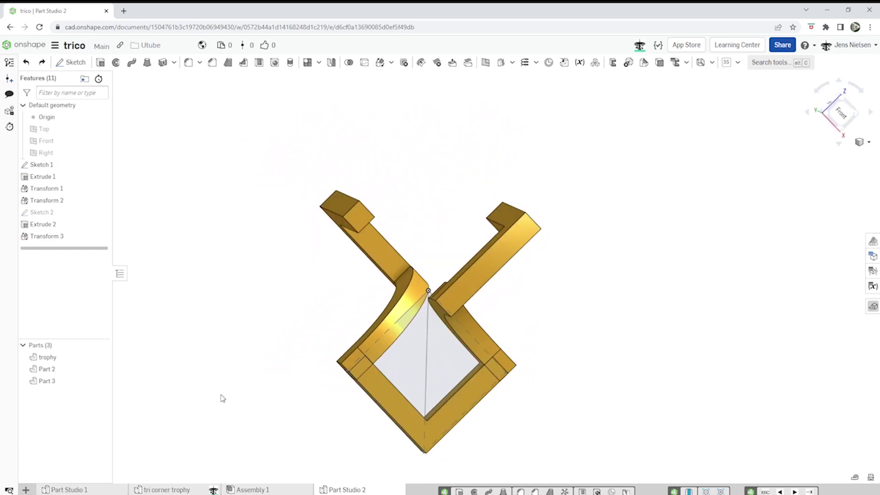
- Start Sketch 3 on the arm's end face and project that face into it with Use
key(s)
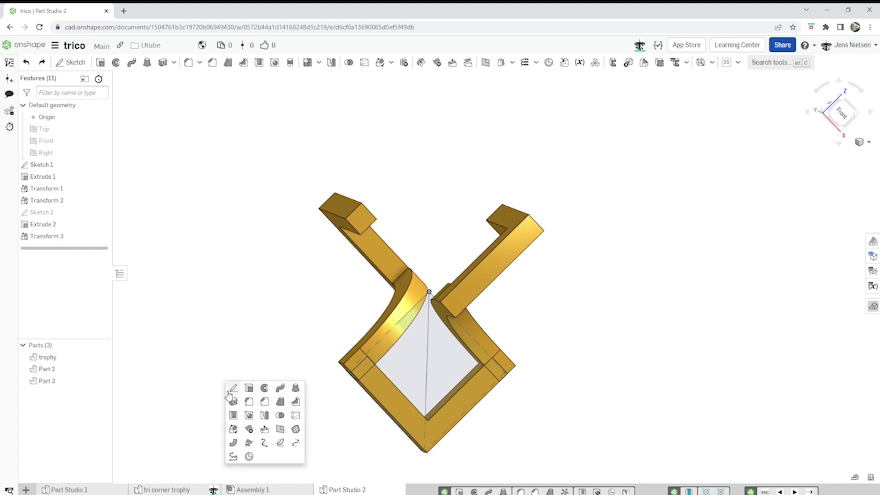
click(232, 388)
scroll(321, 232, up, 2)
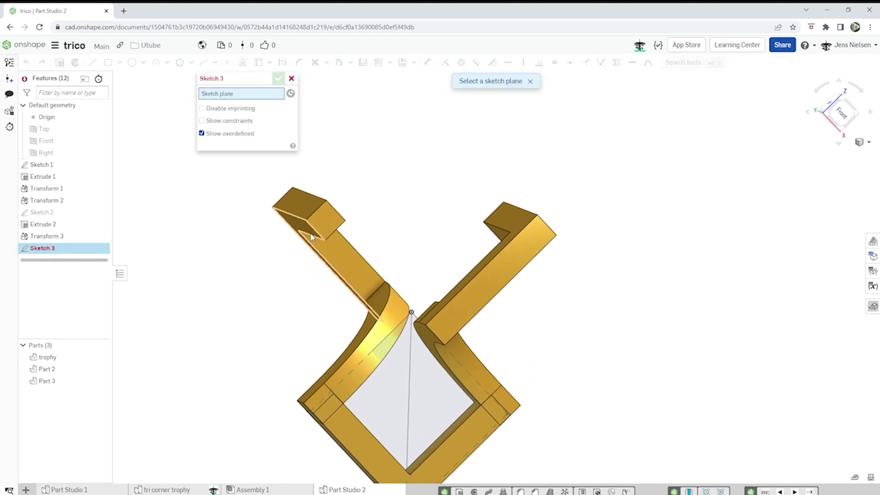
click(323, 219)
key(u)
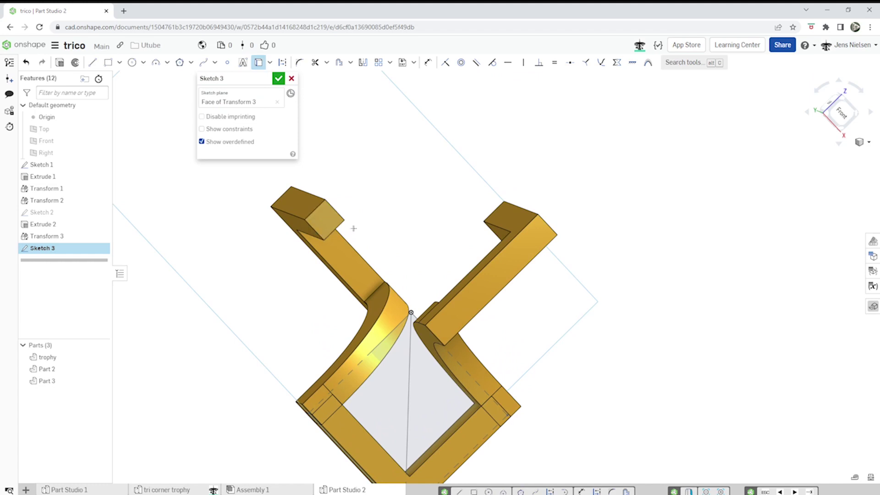
click(330, 219)
mouse_move(329, 219)
right_down()
mouse_move(434, 216)
mouse_move(472, 229)
mouse_move(515, 261)
mouse_move(456, 222)
mouse_move(521, 170)
right_up()
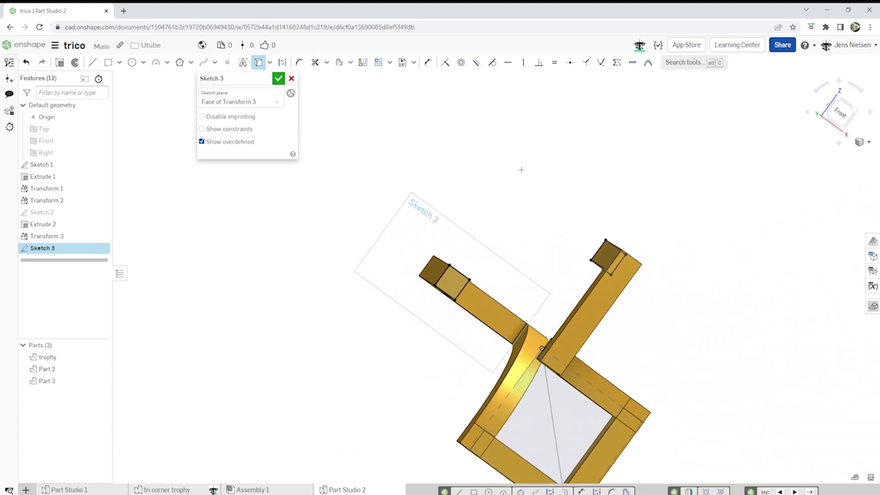
- Draw outer R45 and inner R35 three-point arcs between the bracket corners, then finish the sketch
key(s)
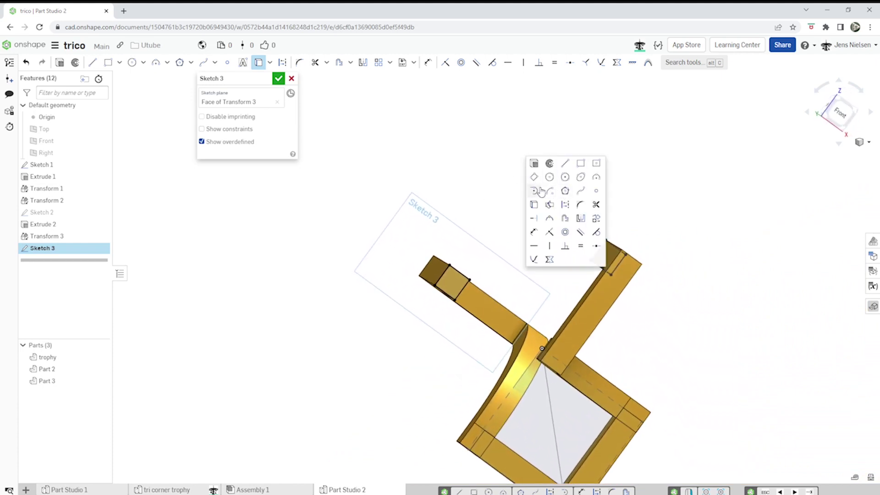
click(595, 178)
right_drag(589, 180, 443, 279)
click(443, 269)
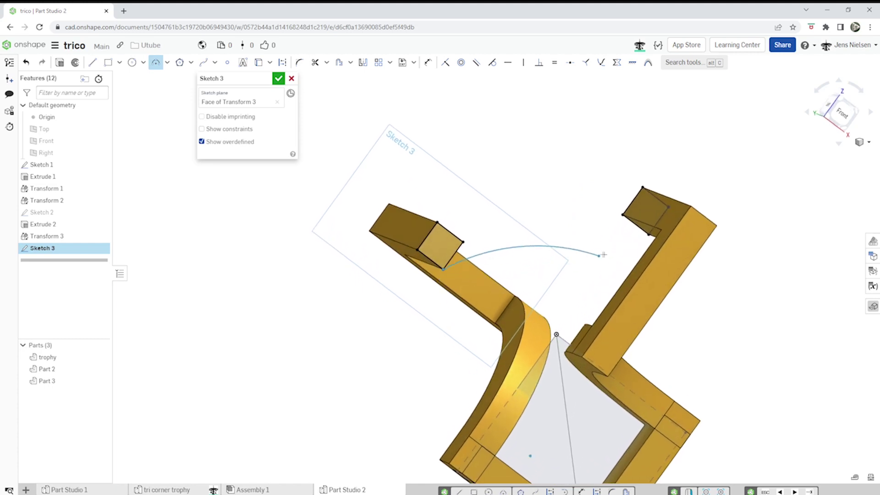
click(648, 233)
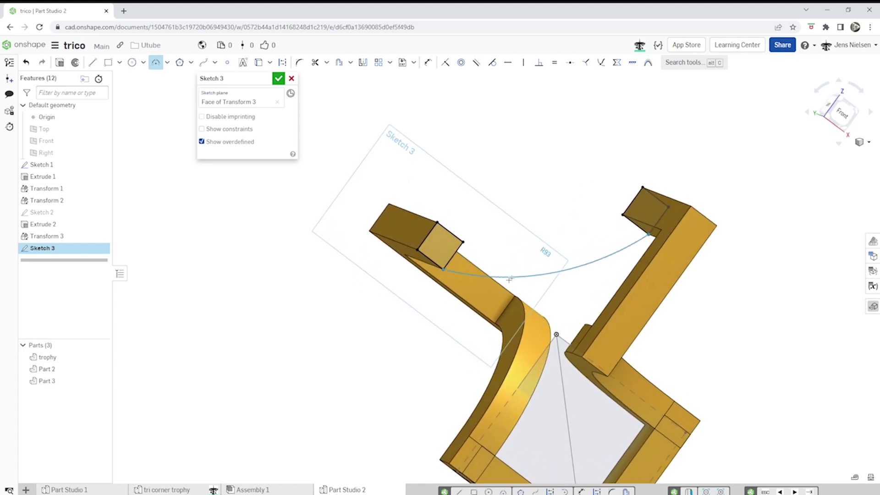
click(490, 292)
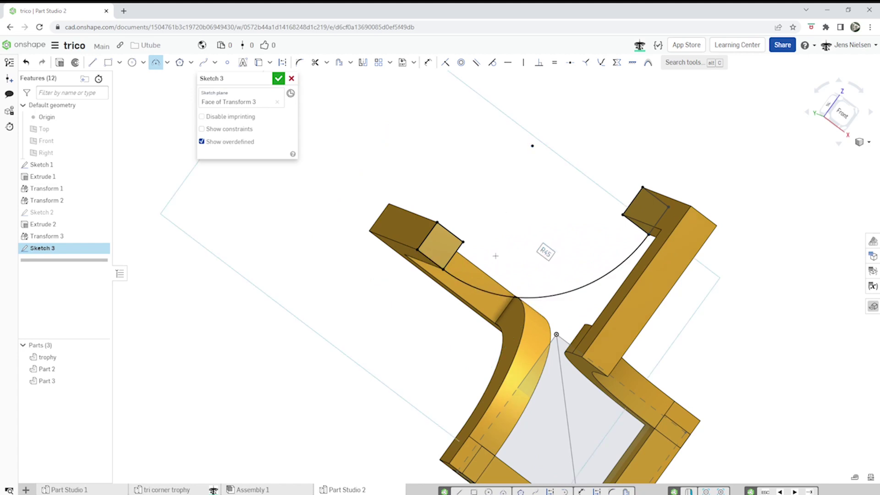
click(464, 241)
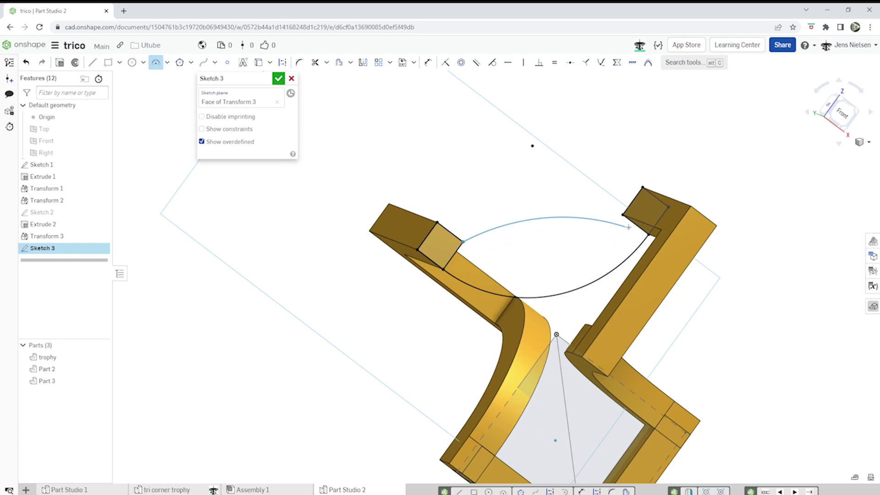
click(623, 214)
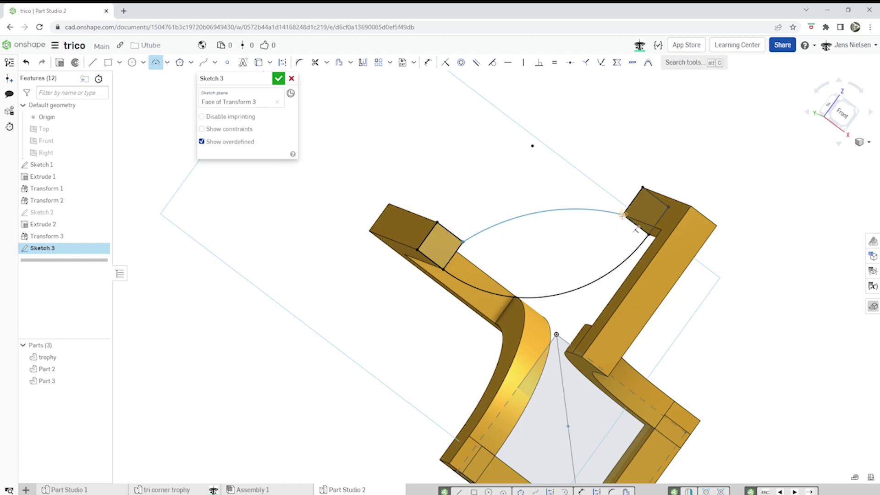
click(568, 255)
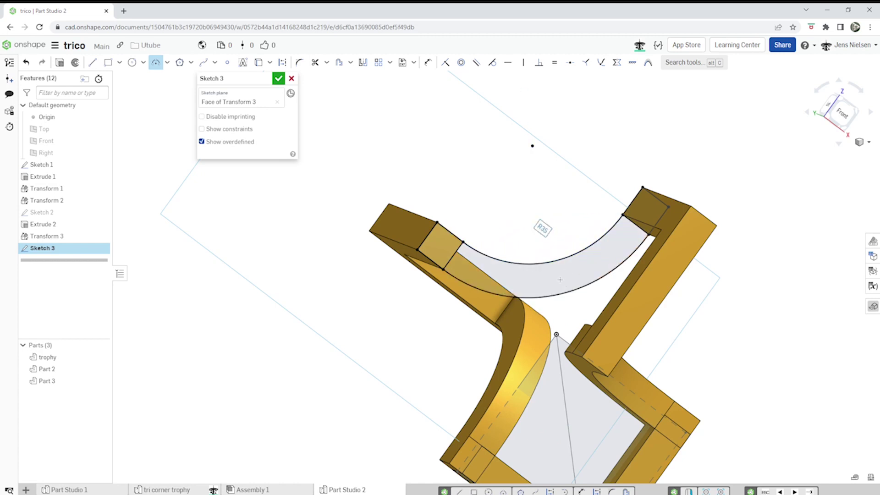
key(shift+e)
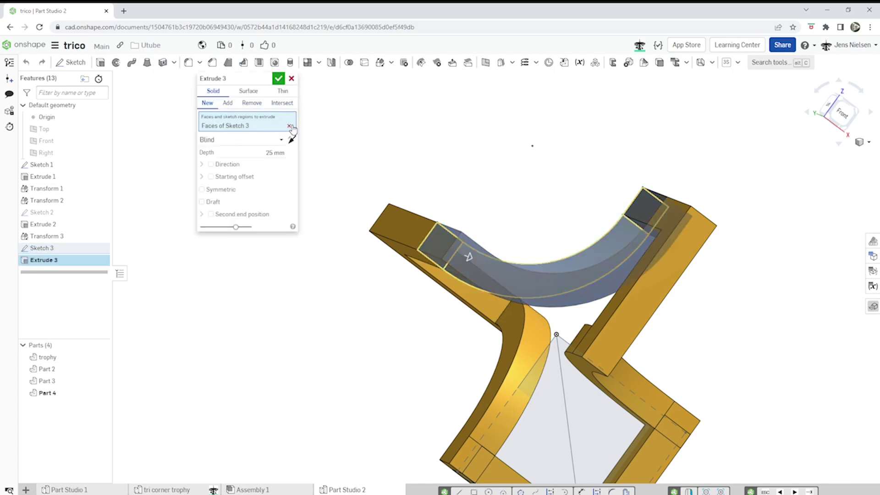
- Extrude the band as Add, symmetric 10 mm, merging it into Part 3 and Part 2
click(229, 104)
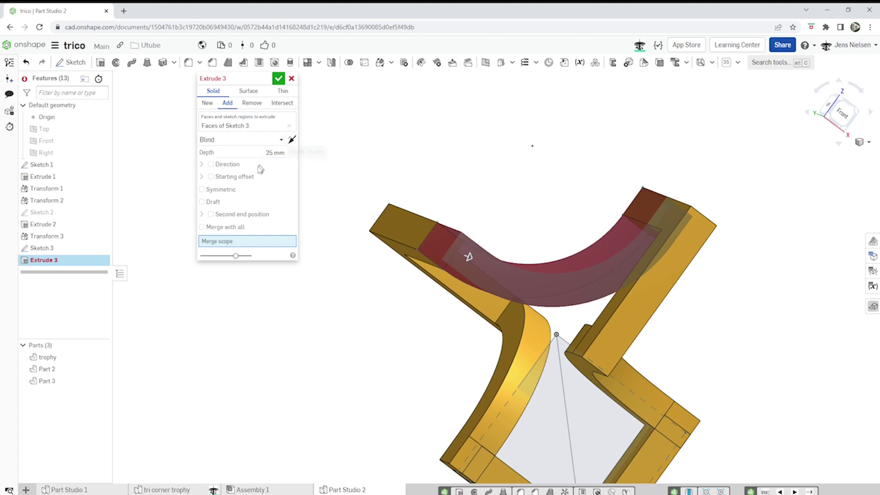
click(202, 189)
click(267, 152)
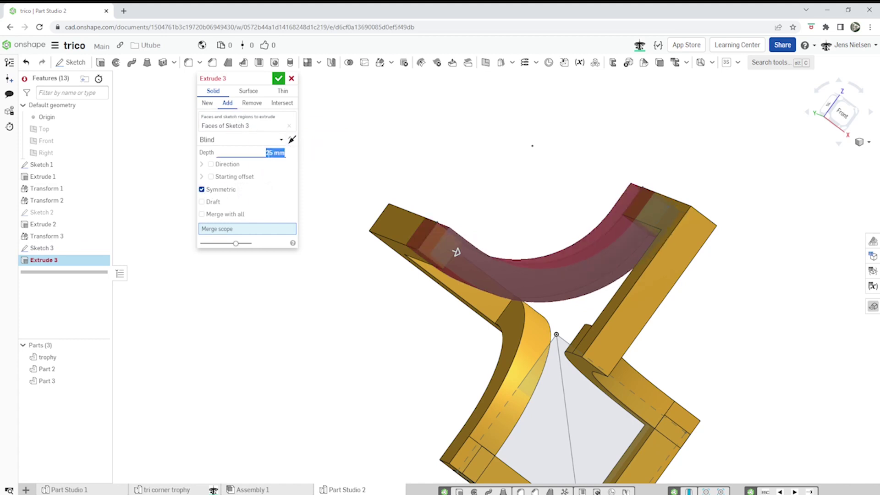
text(10)
key(Tab)
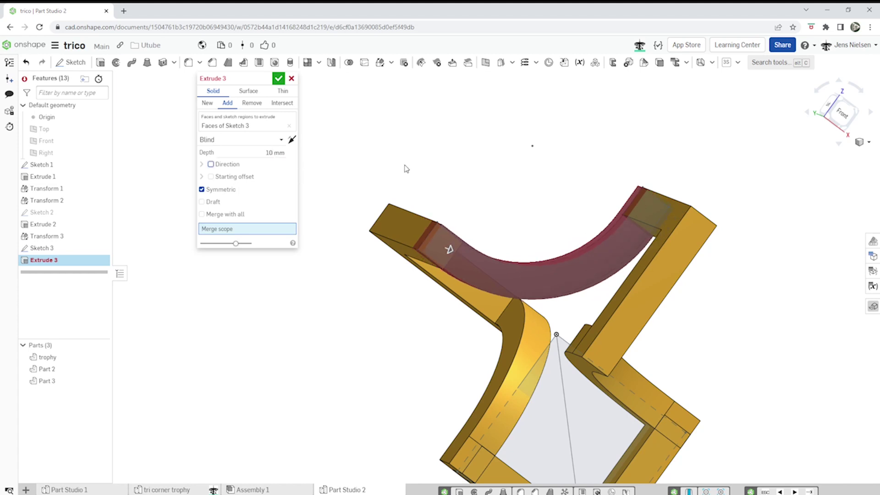
click(395, 233)
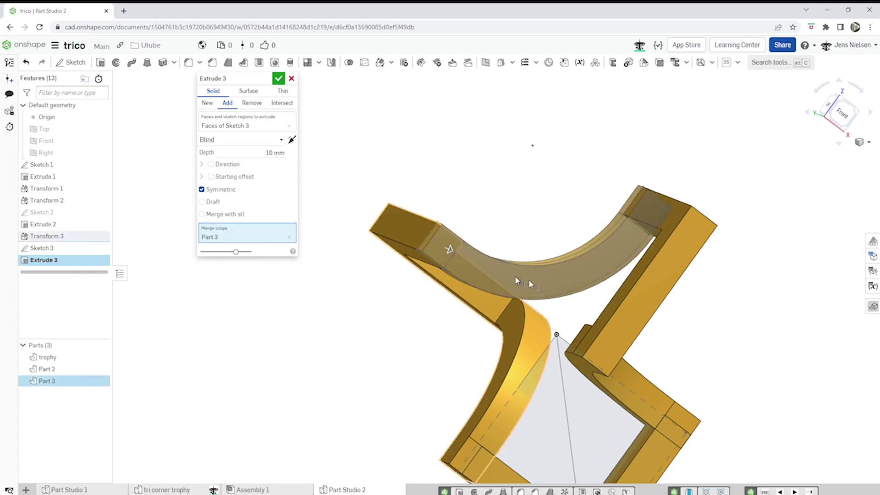
click(647, 305)
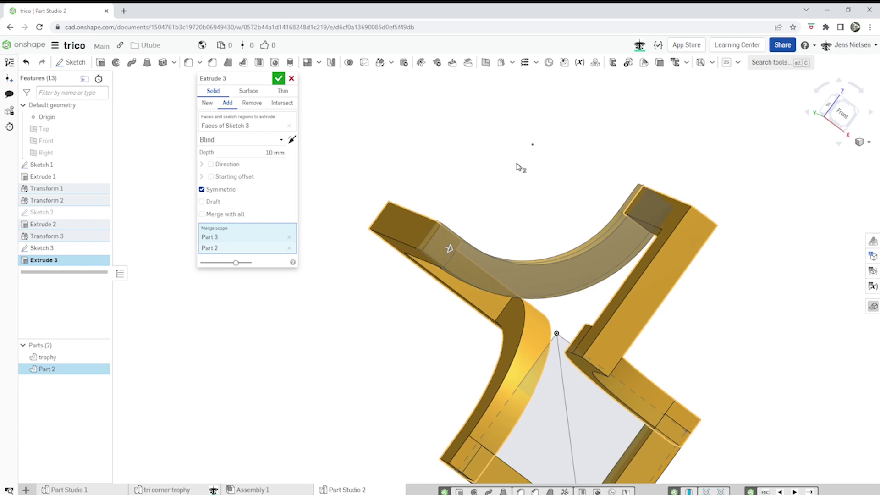
right_drag(520, 167, 516, 166)
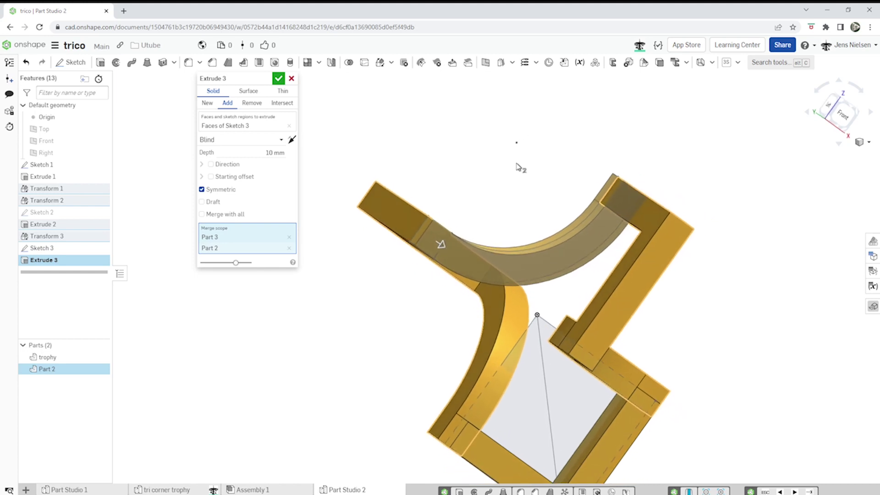
click(279, 79)
key(Up)
key(Up)
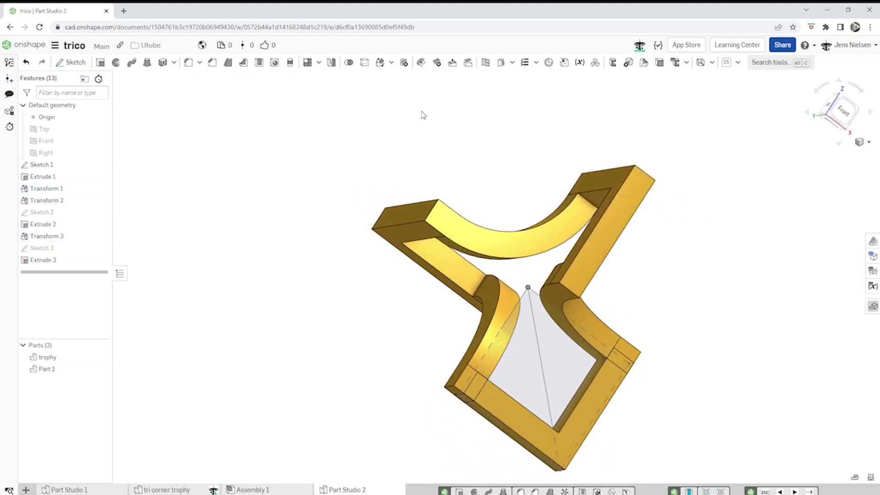
- Hide Sketch 1 and Boolean-union Part 2 with the trophy part into a single Part 1
mouse_move(102, 168)
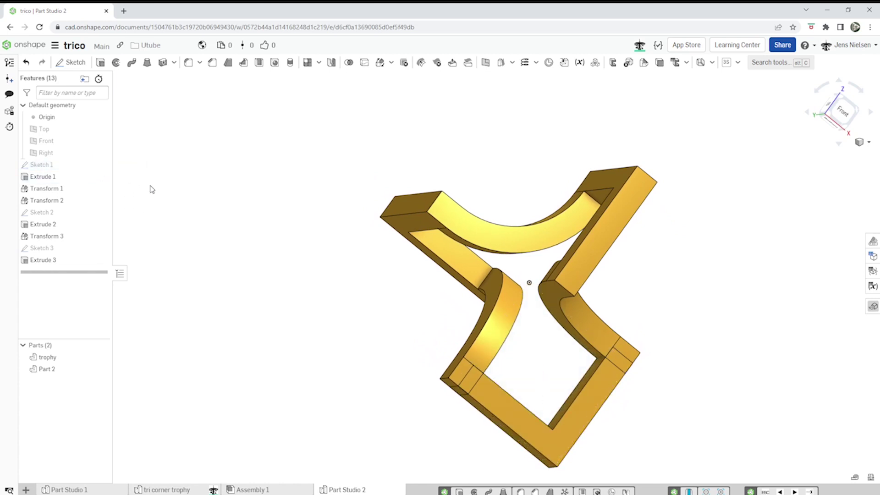
click(349, 61)
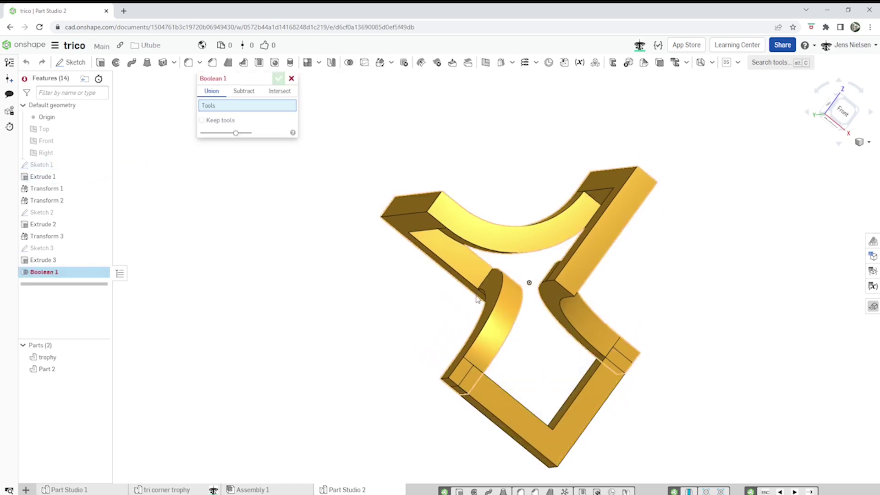
click(489, 318)
click(511, 417)
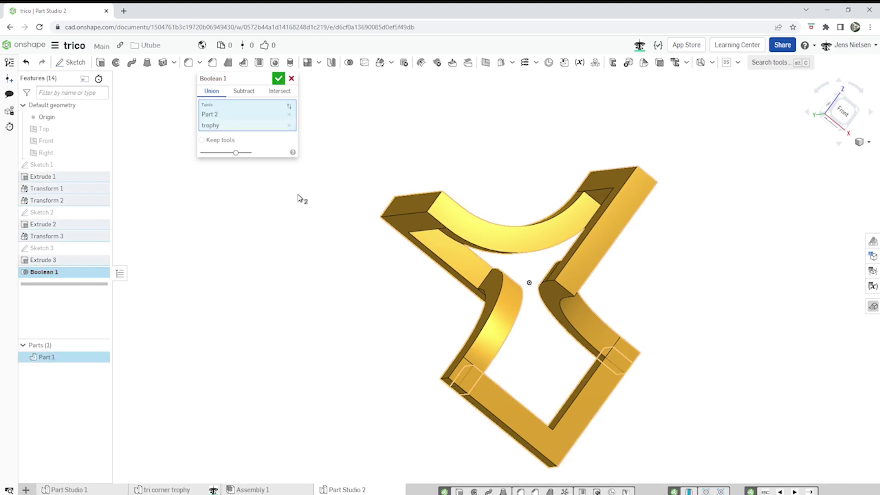
click(278, 79)
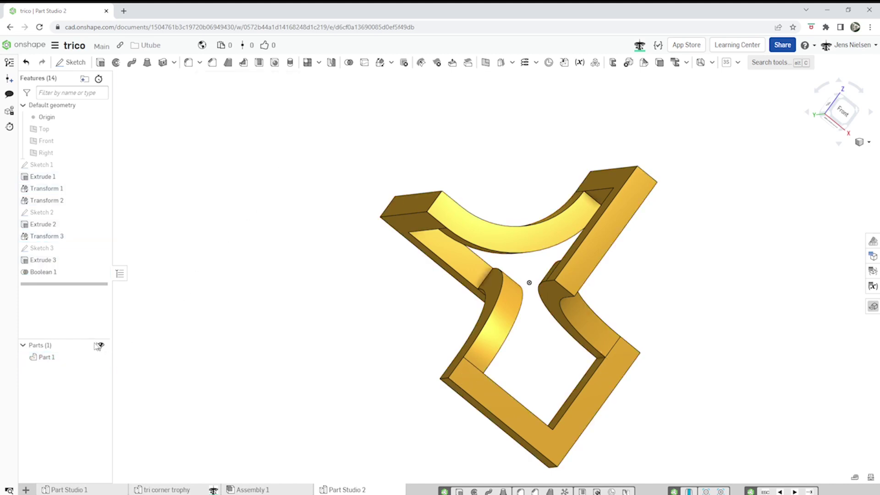
- Rename Part 1 to 'tricon'
right_click(57, 358)
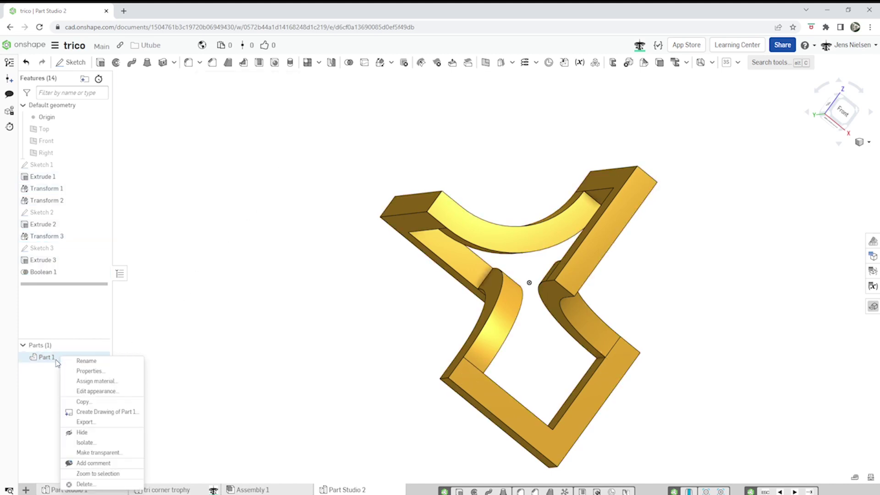
click(87, 361)
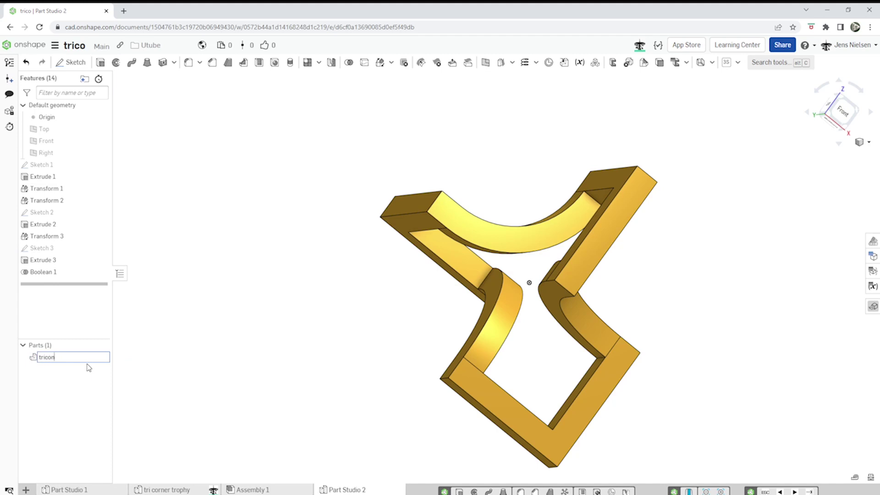
key(Return)
- Turn the view around the tricon part, then show Sketch 1 again
key(Left)
key(Left)
key(Left)
key(Left)
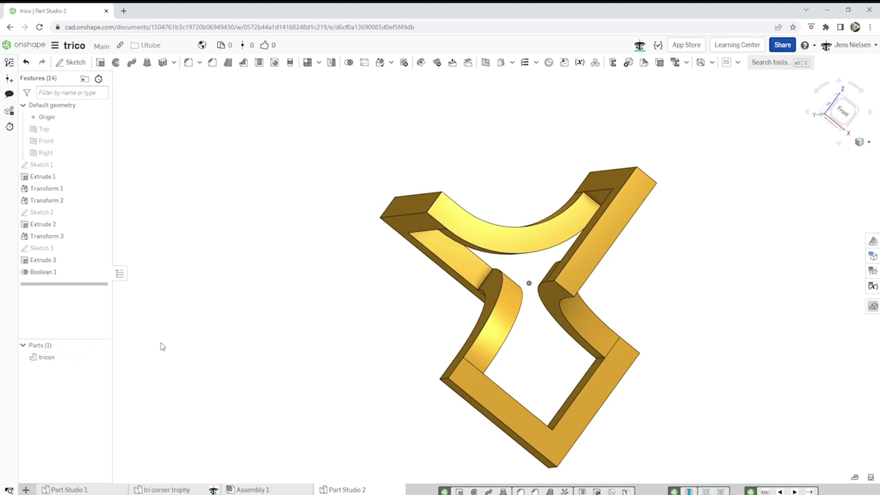
key(ctrl+Left)
key(ctrl+Up)
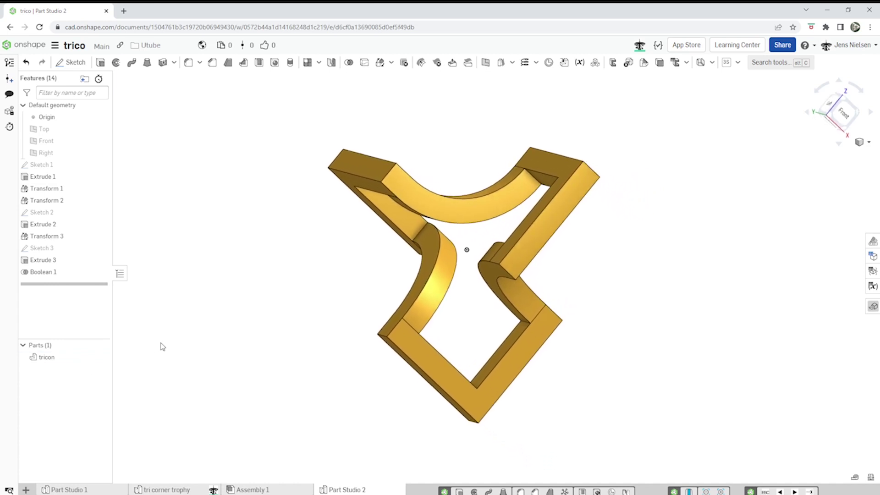
key(Left)
key(Left)
key(Left)
key(Left)
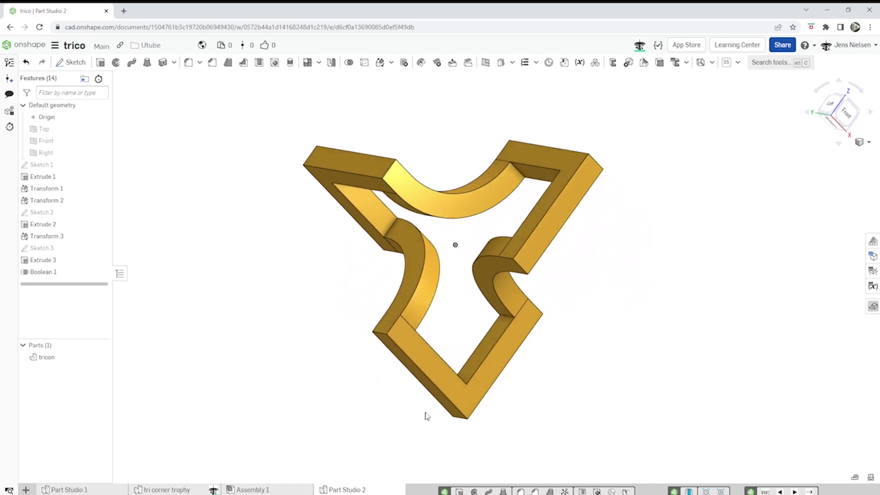
key(Left)
key(Left)
key(Left)
key(Left)
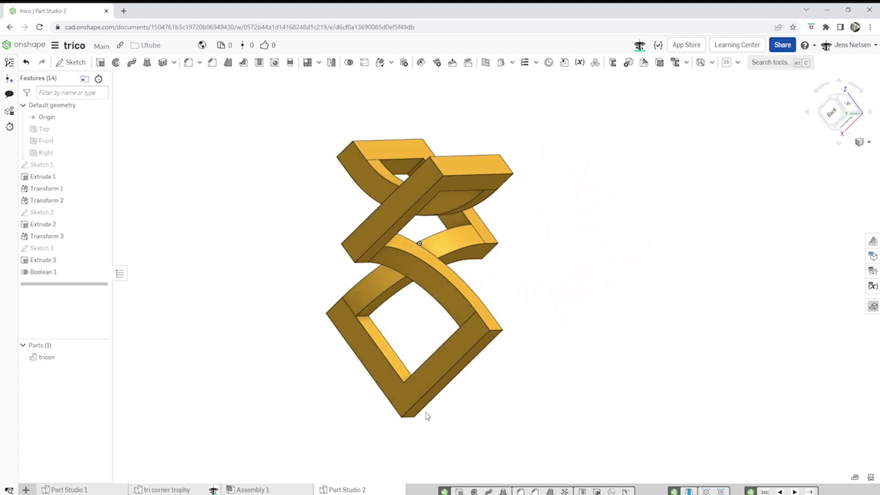
key(Left)
key(Left)
key(Left)
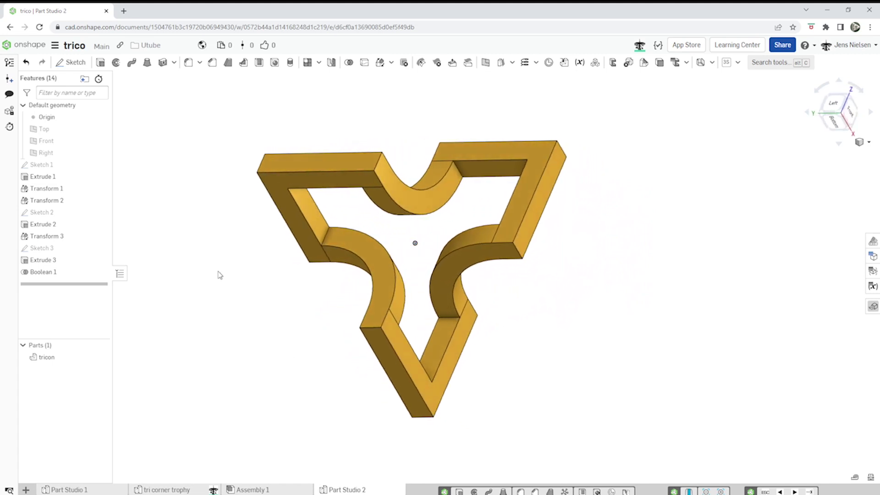
click(100, 165)
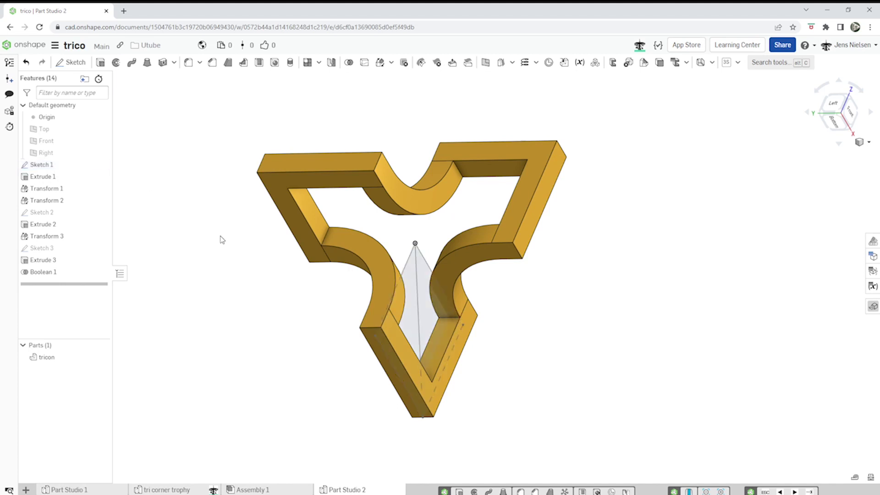
- Add Mate connector 1 at Sketch 1's bottom vertex, its primary axis realigned along a sketch edge
key(Left)
click(549, 62)
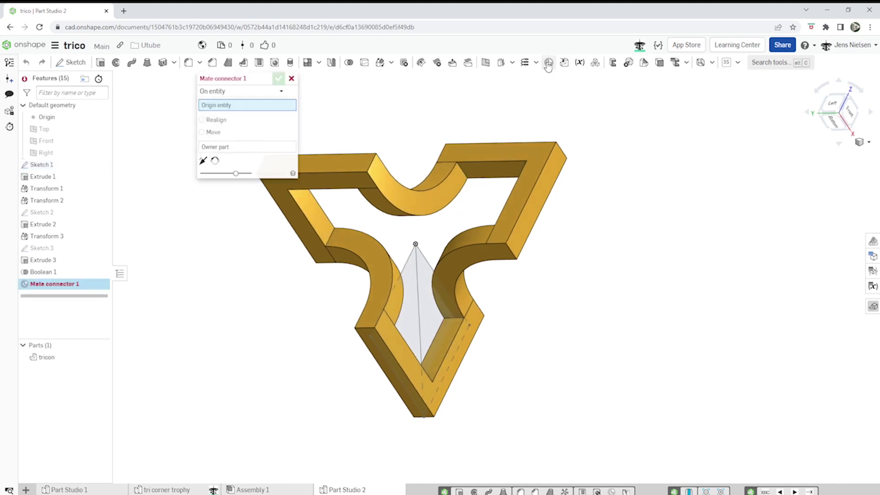
scroll(440, 327, up, 2)
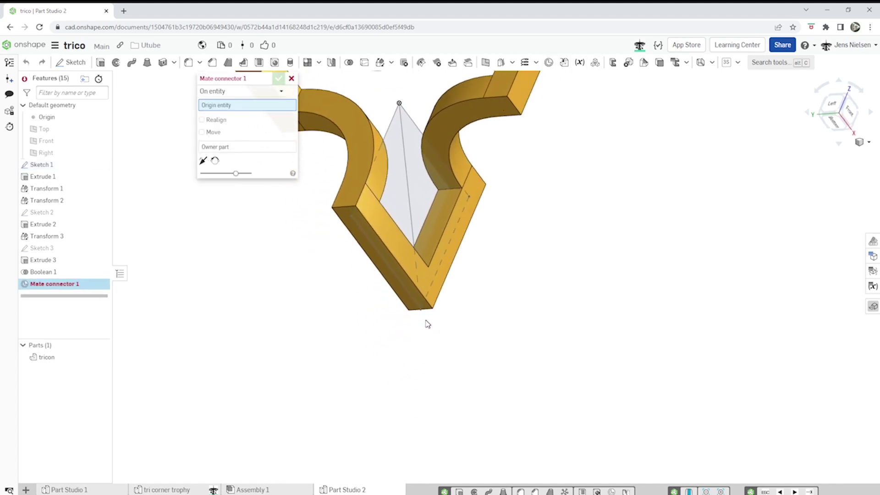
click(420, 311)
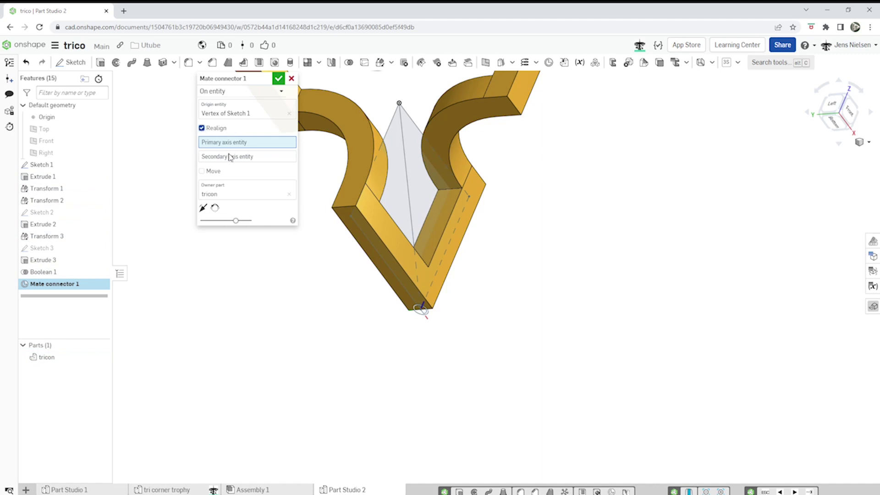
click(411, 206)
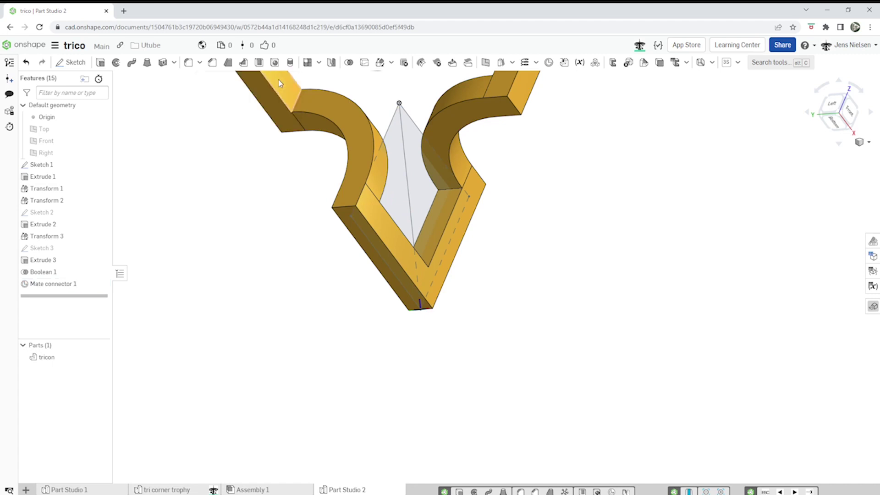
click(278, 78)
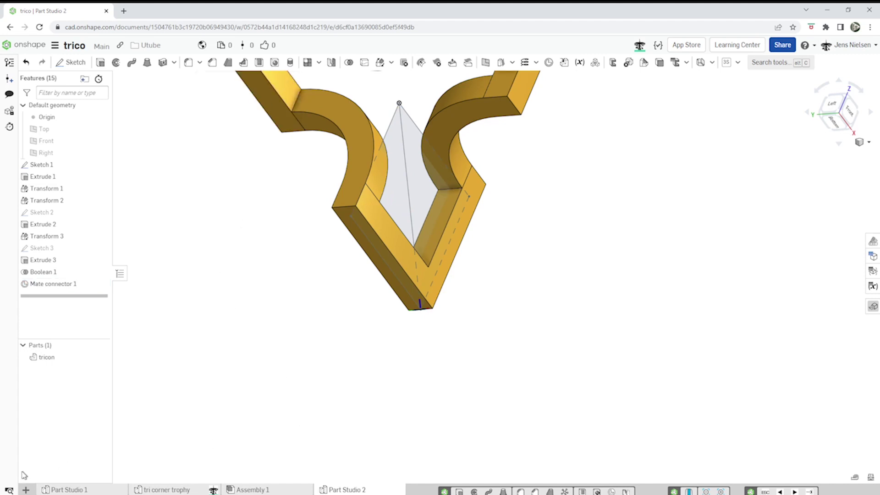
- Create Assembly 2 with Mate connector 1 at its origin, and open Insert parts
click(25, 489)
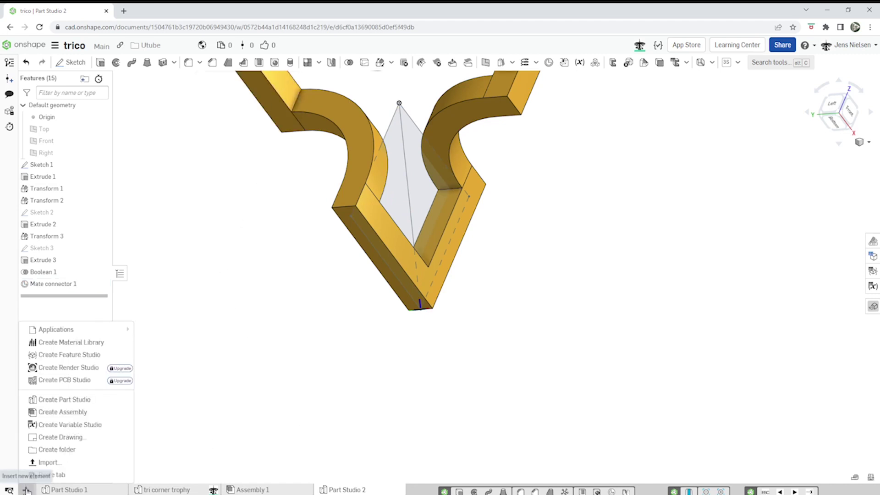
click(52, 413)
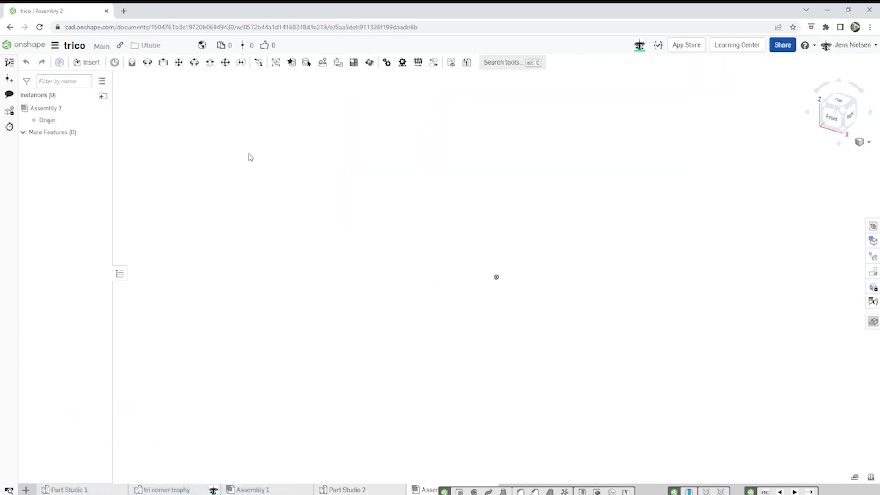
click(115, 62)
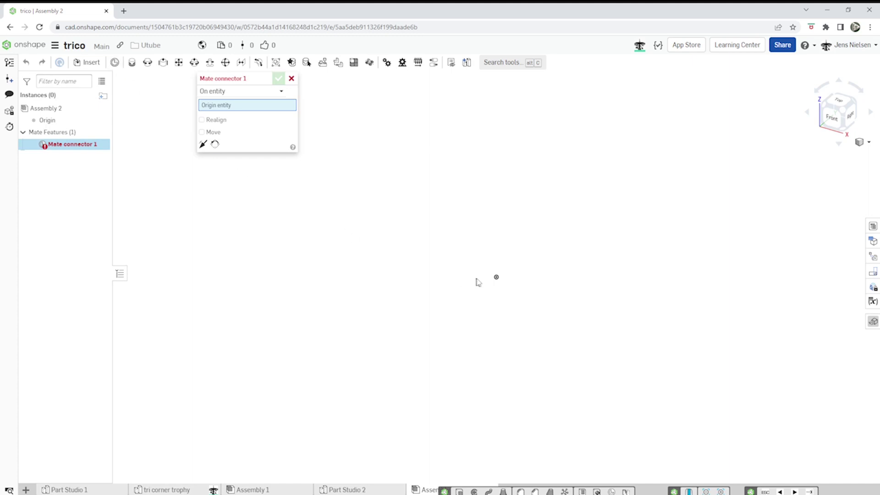
click(495, 279)
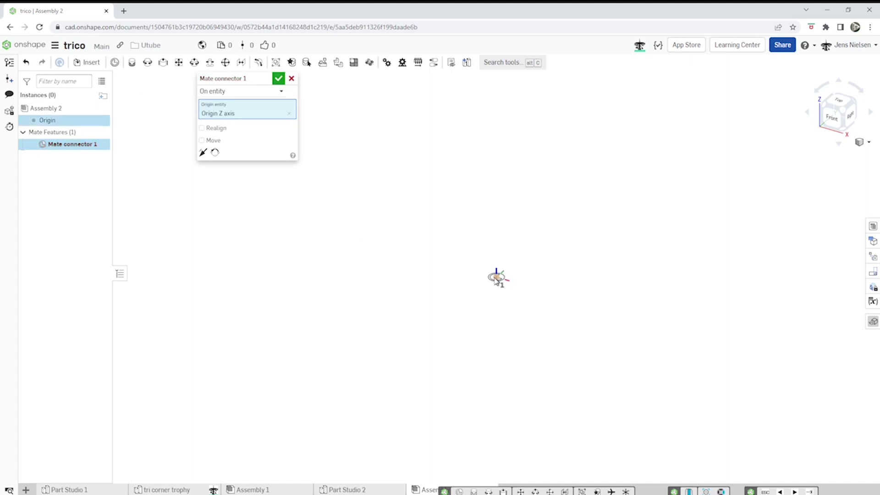
click(278, 79)
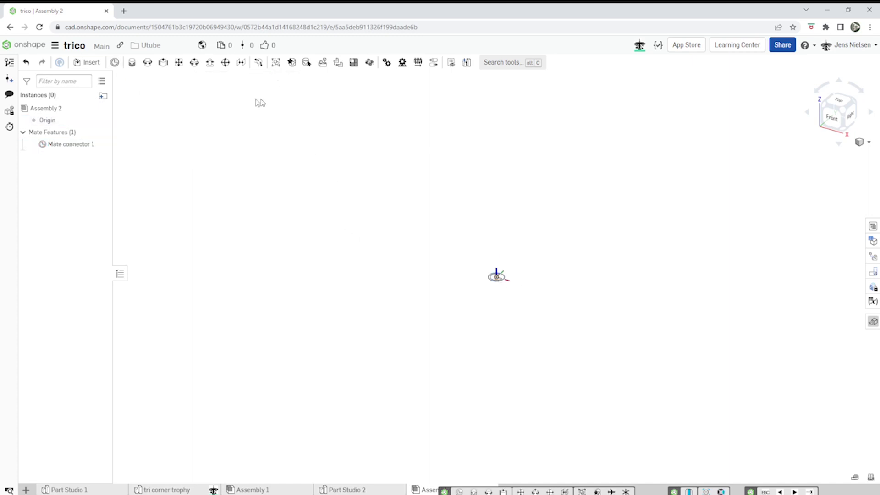
click(89, 63)
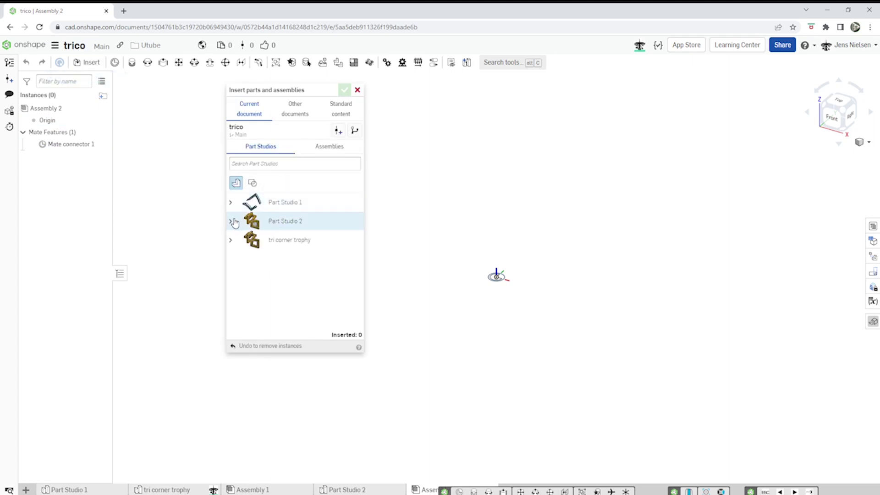
- Insert the tricon part from Part Studio 2 beside the assembly origin
click(264, 224)
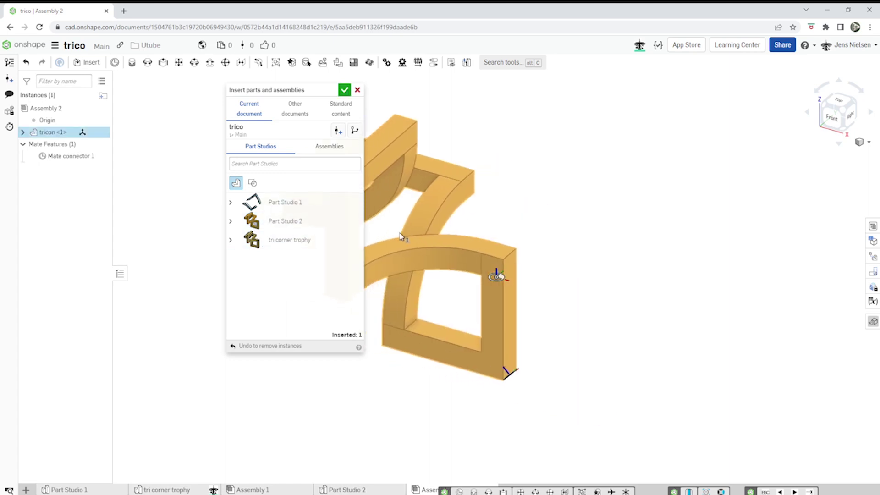
click(532, 192)
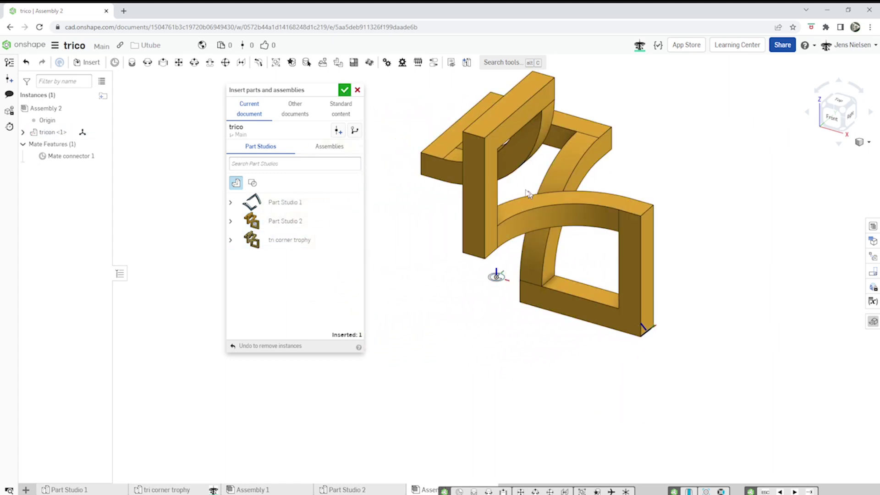
click(344, 90)
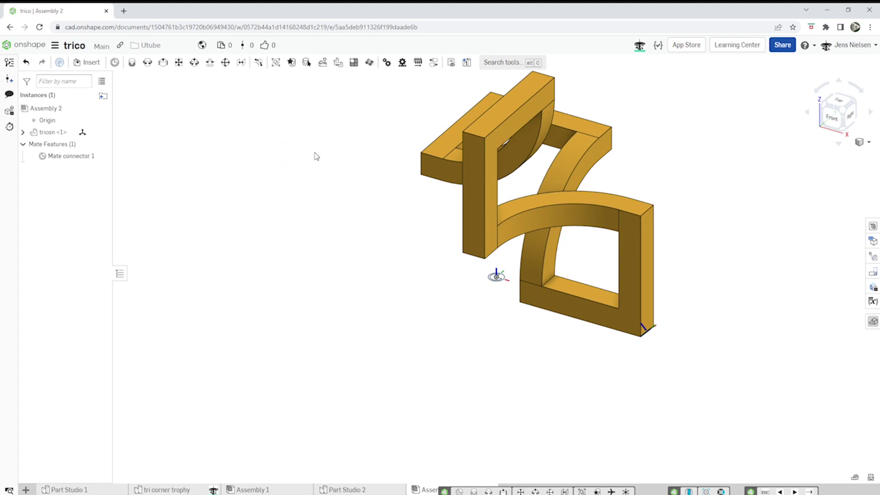
- Join the origin connector and the tricon's corner connector with Revolute 1, cancelling the extra Revolute 2
click(147, 63)
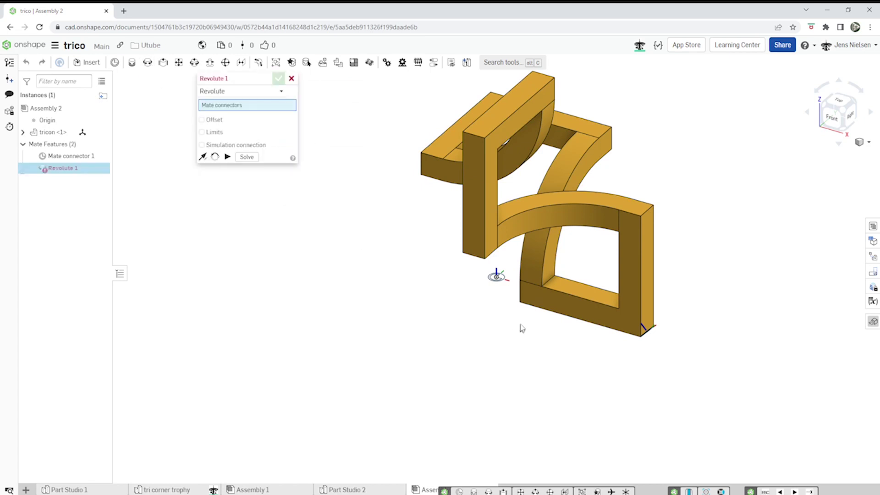
click(497, 276)
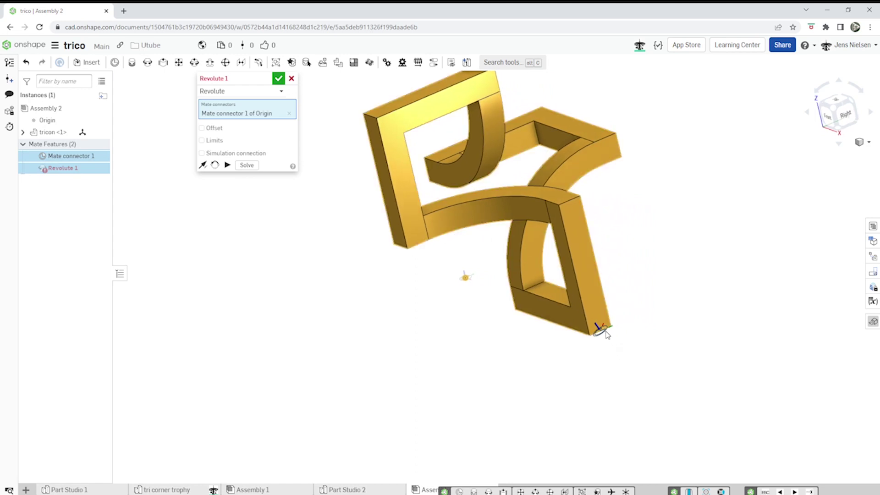
click(604, 331)
click(728, 350)
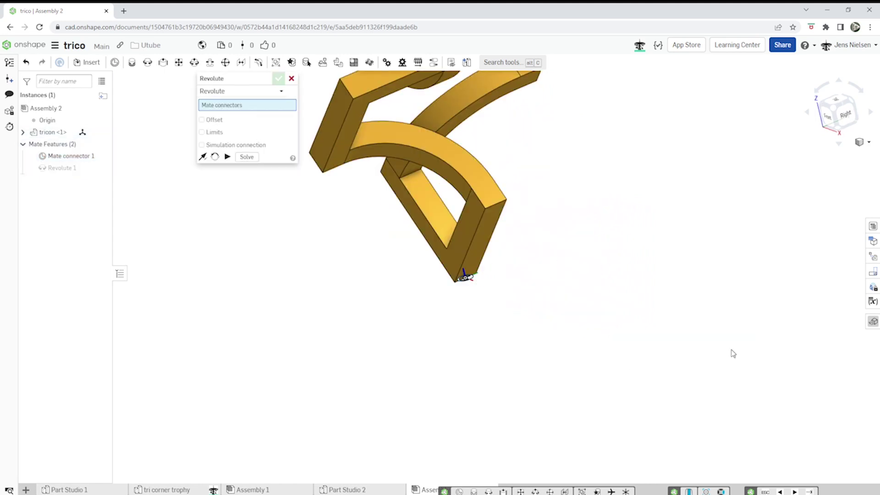
click(291, 79)
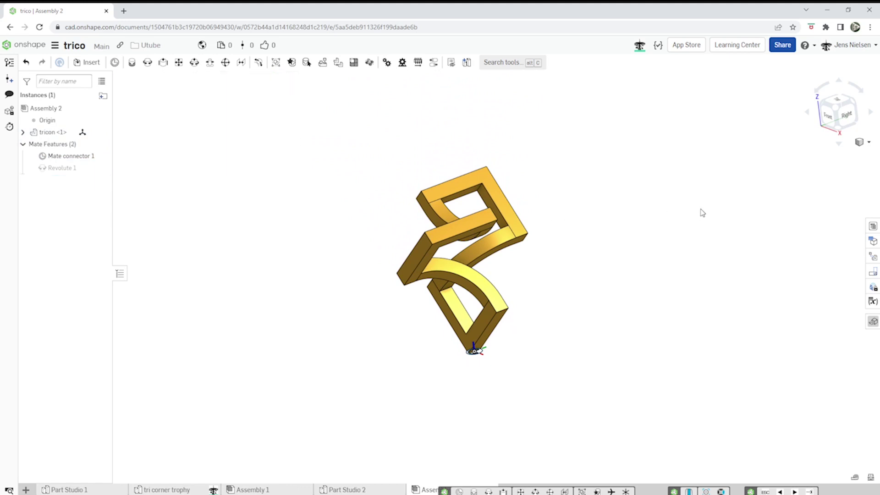
- From the front view, animate Revolute 1 0–360 deg as a Loop with 500 steps and play it
key(shift+1)
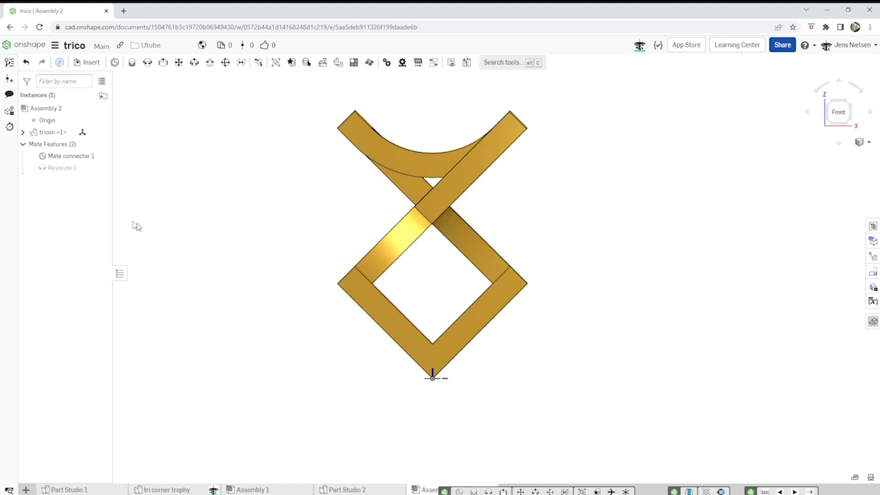
right_click(58, 171)
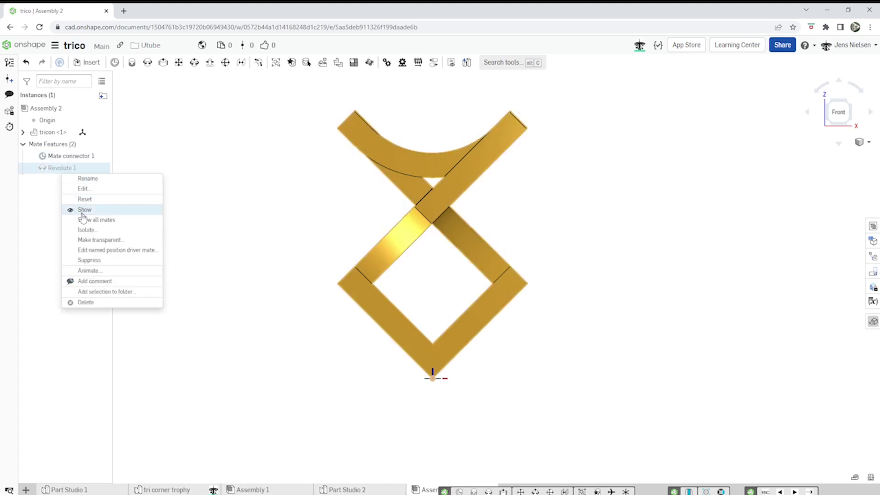
click(93, 271)
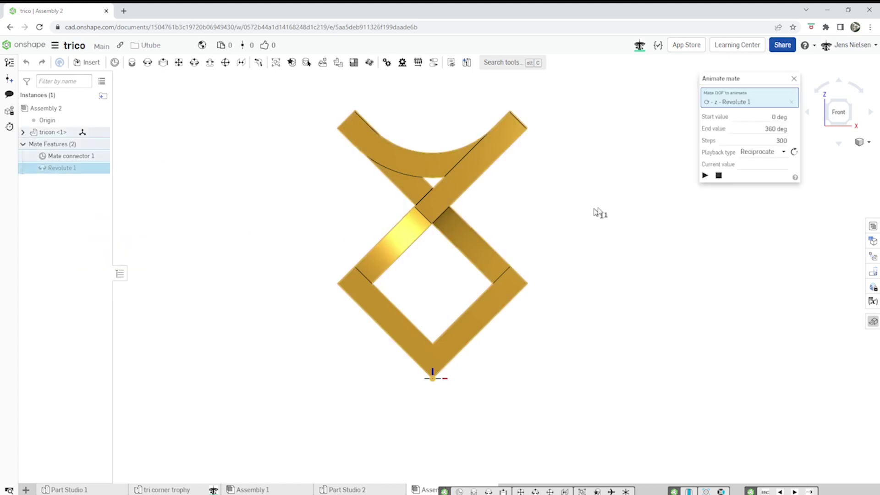
click(783, 157)
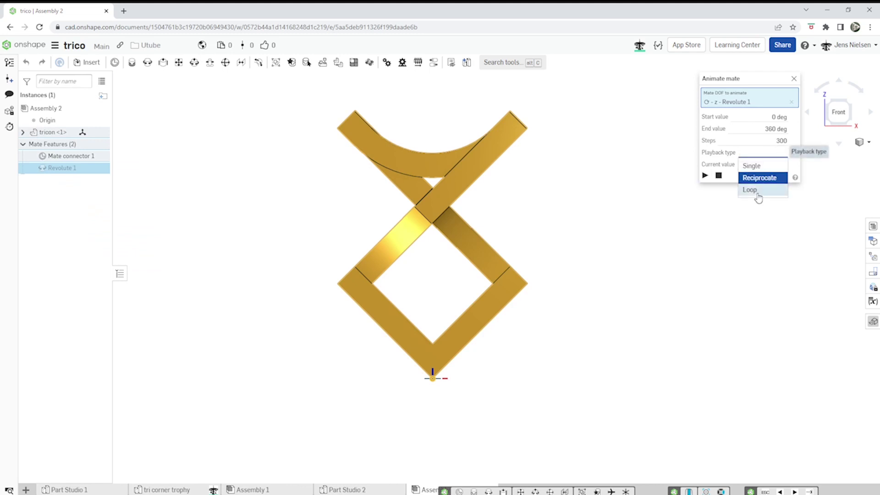
click(756, 193)
click(779, 141)
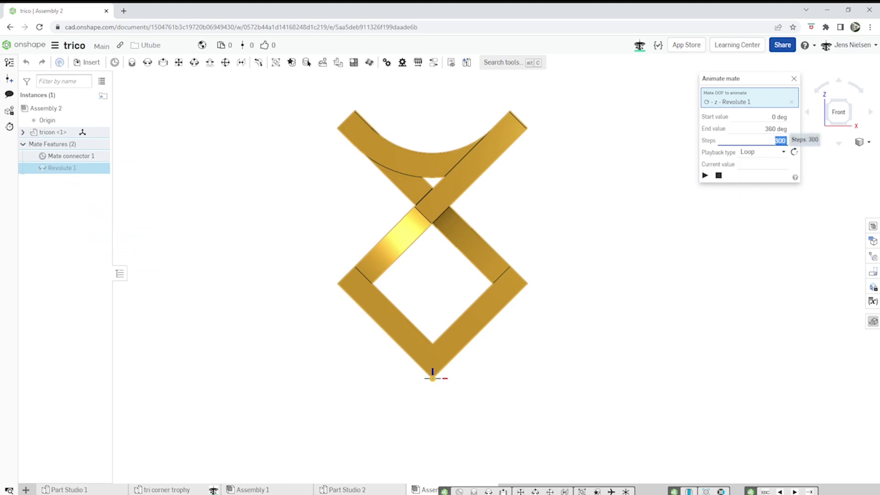
text(5)
click(706, 176)
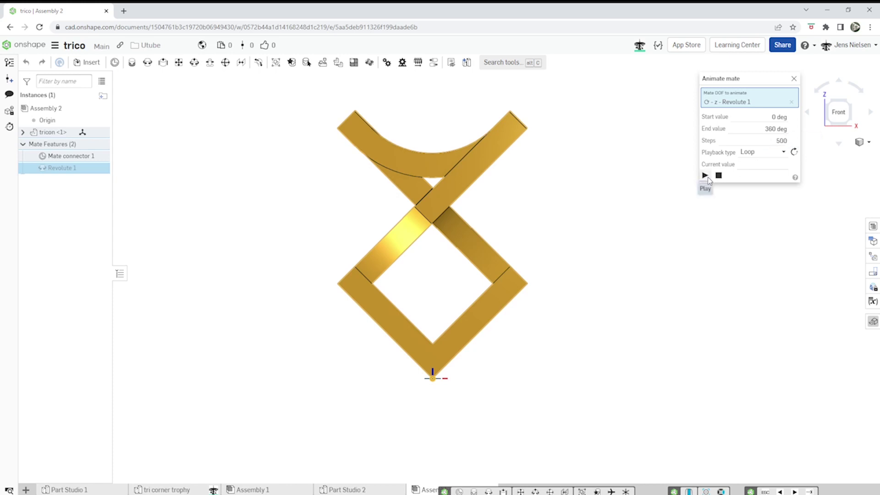